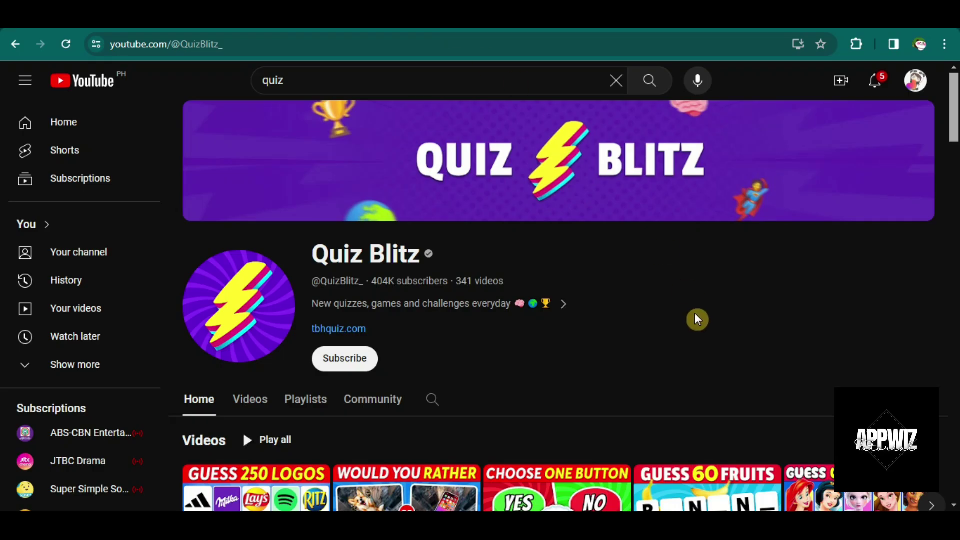
# - Scroll the Quiz Blitz Social Blade page to its B+ grade, 404K subscribers and earnings estimates
pyautogui.scroll(-3, 695, 307)
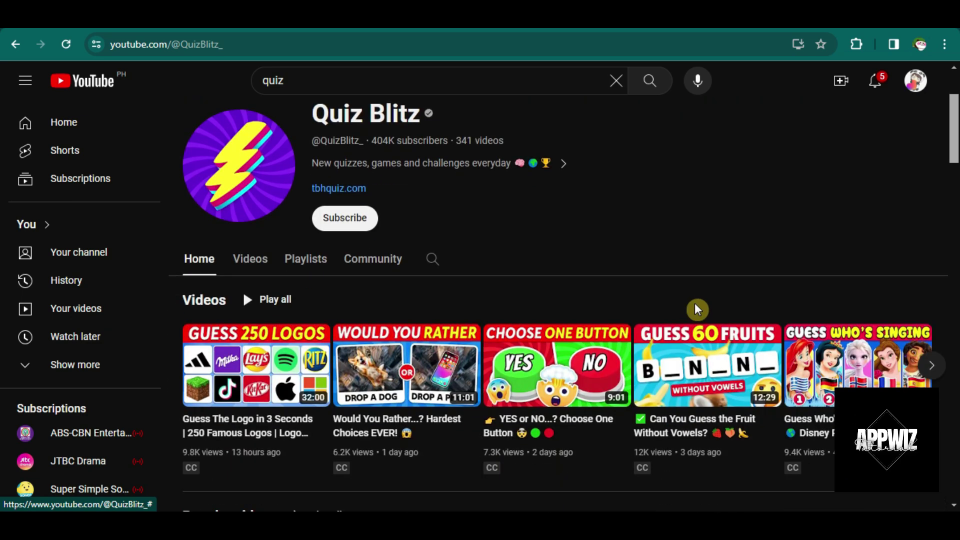
pyautogui.scroll(3, 697, 288)
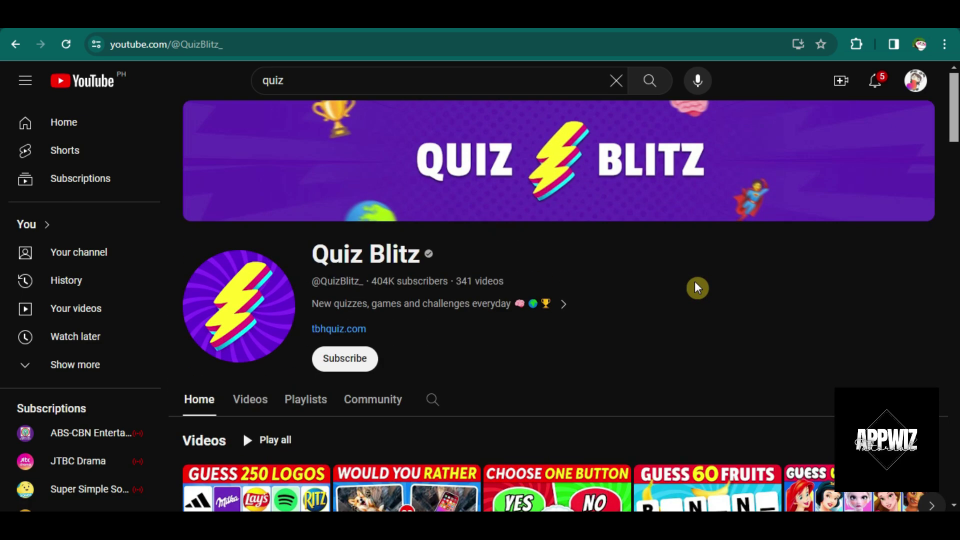
pyautogui.scroll(-10, 698, 288)
pyautogui.scroll(-4, 701, 289)
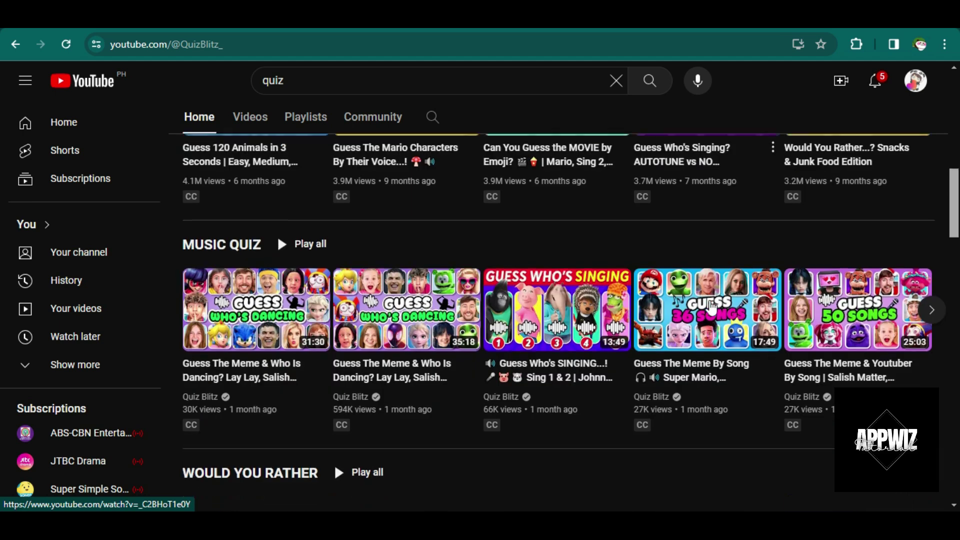
pyautogui.scroll(10, 709, 306)
pyautogui.scroll(2, 711, 307)
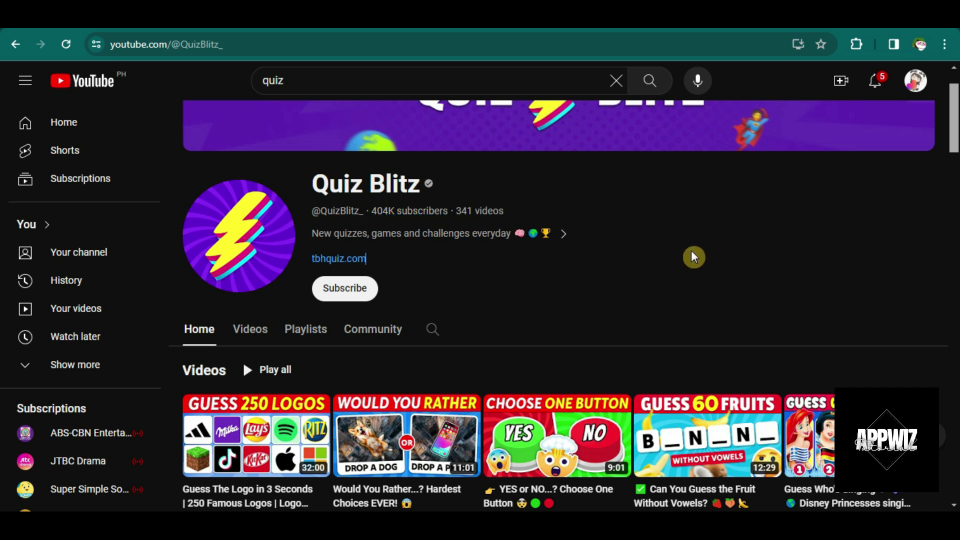
pyautogui.scroll(-3, 692, 251)
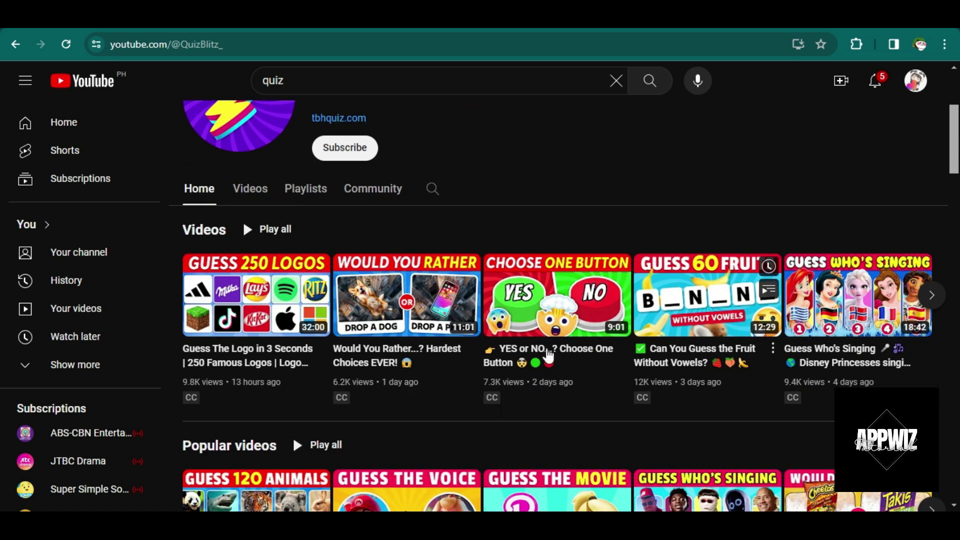
pyautogui.moveTo(233, 395)
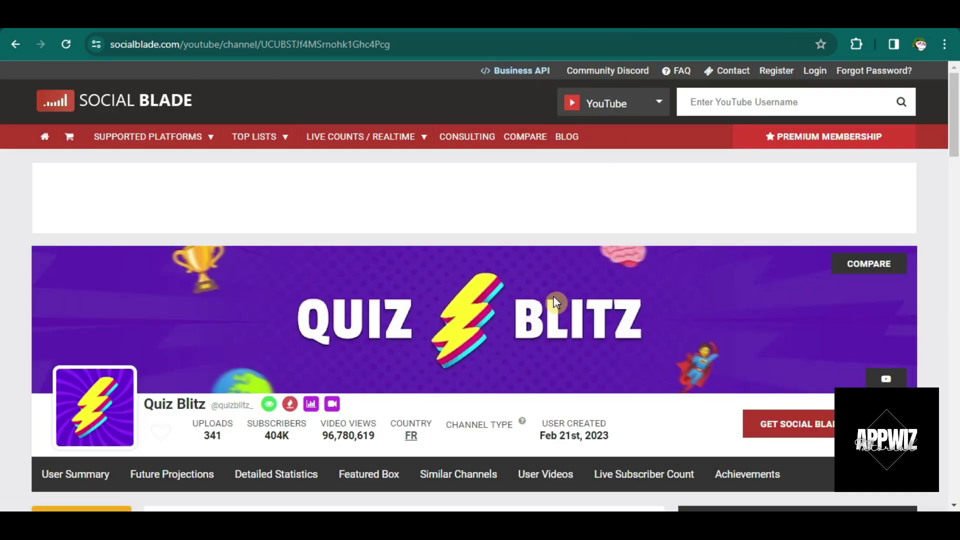
pyautogui.scroll(-5, 557, 302)
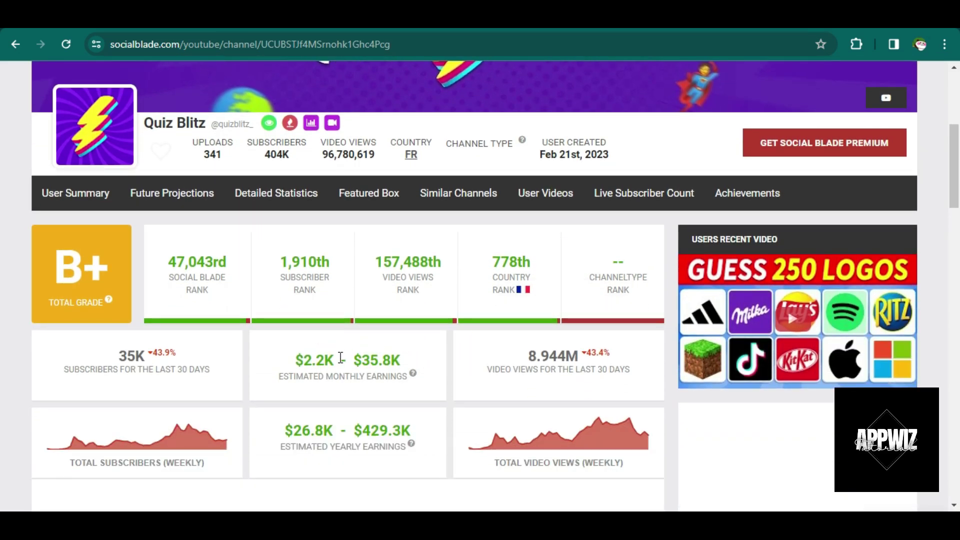
pyautogui.scroll(-4, 359, 378)
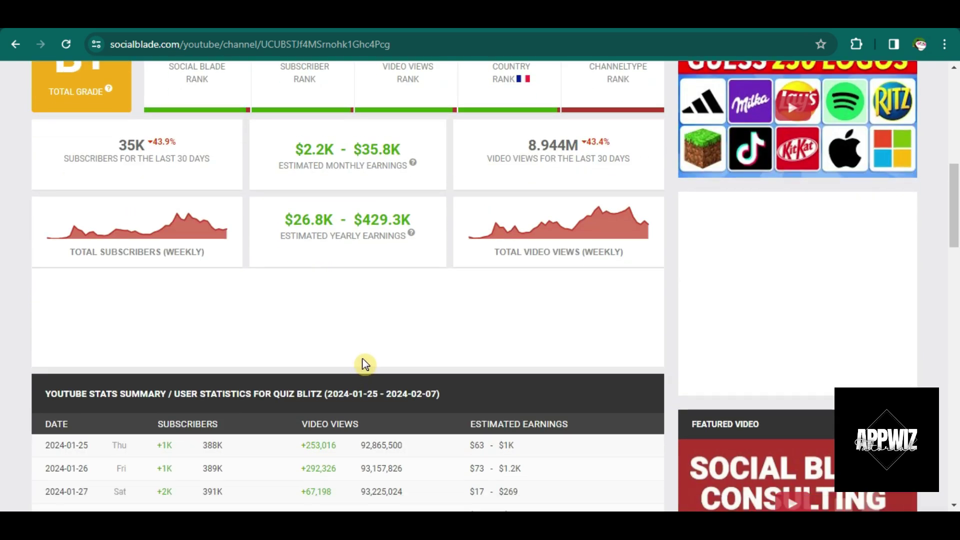
pyautogui.scroll(-4, 363, 359)
pyautogui.scroll(5, 370, 355)
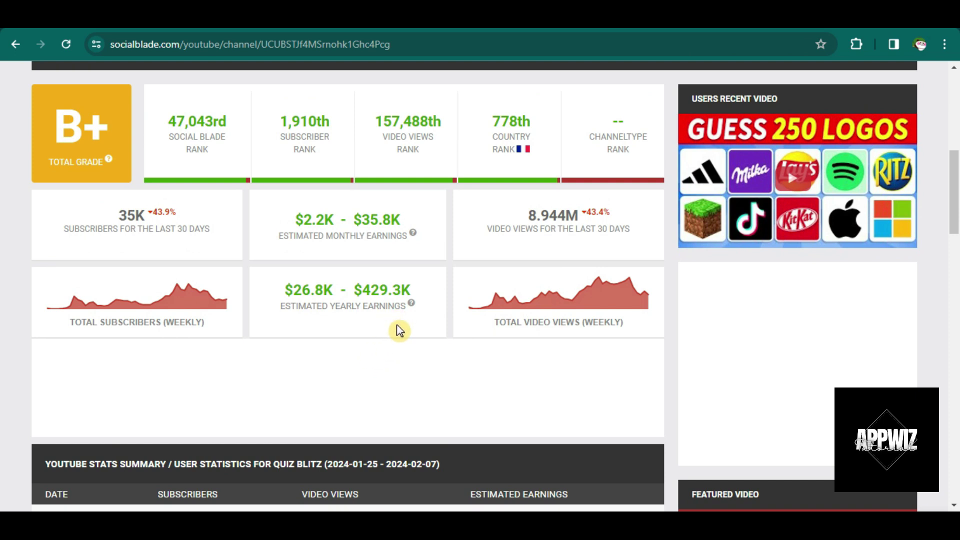
# - Switch to the Detormentis YouTube channel and briefly view its About details
pyautogui.click(520, 28)
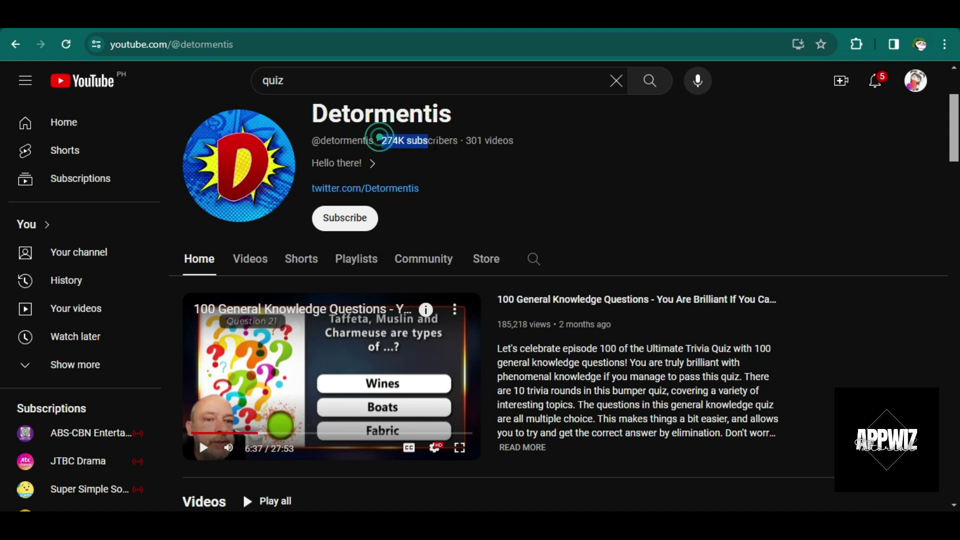
pyautogui.click(580, 163)
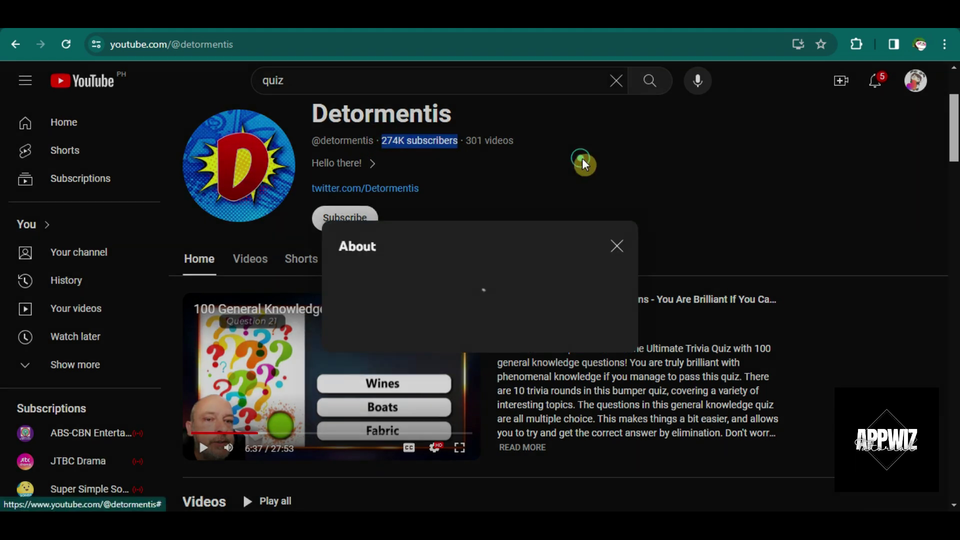
pyautogui.click(654, 125)
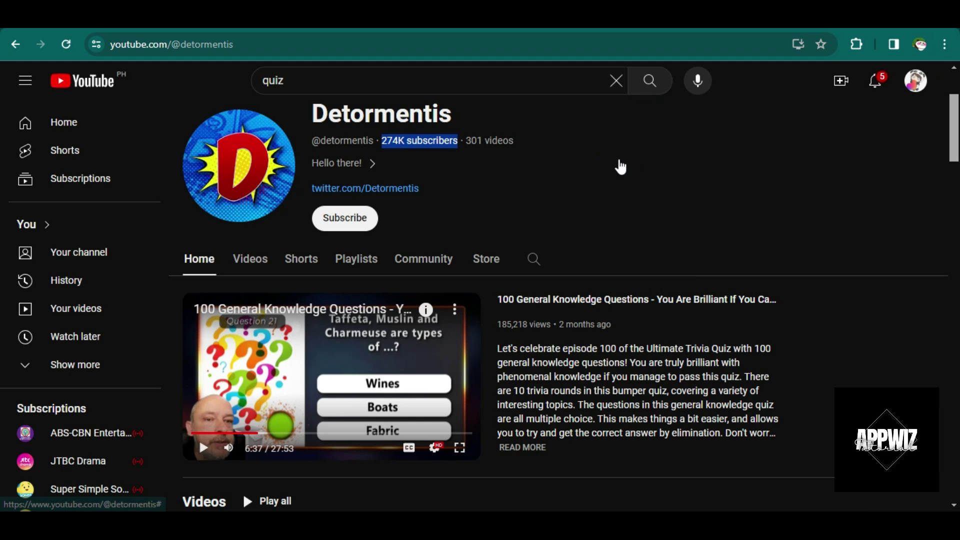
# - Scroll through the channel's Videos and Popular videos rows, with views up to 18M
pyautogui.scroll(-5, 614, 163)
pyautogui.scroll(-1, 614, 159)
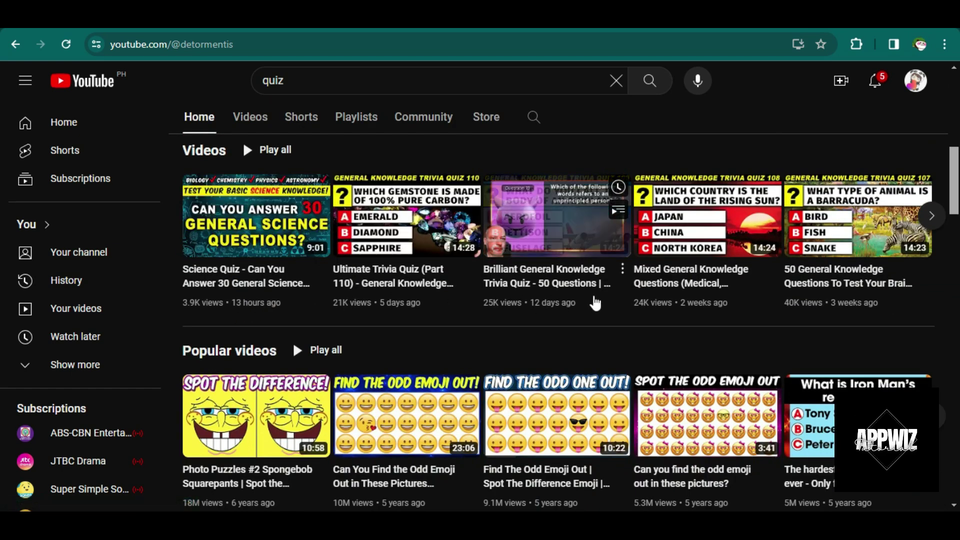
pyautogui.scroll(-1, 714, 295)
pyautogui.scroll(-2, 714, 291)
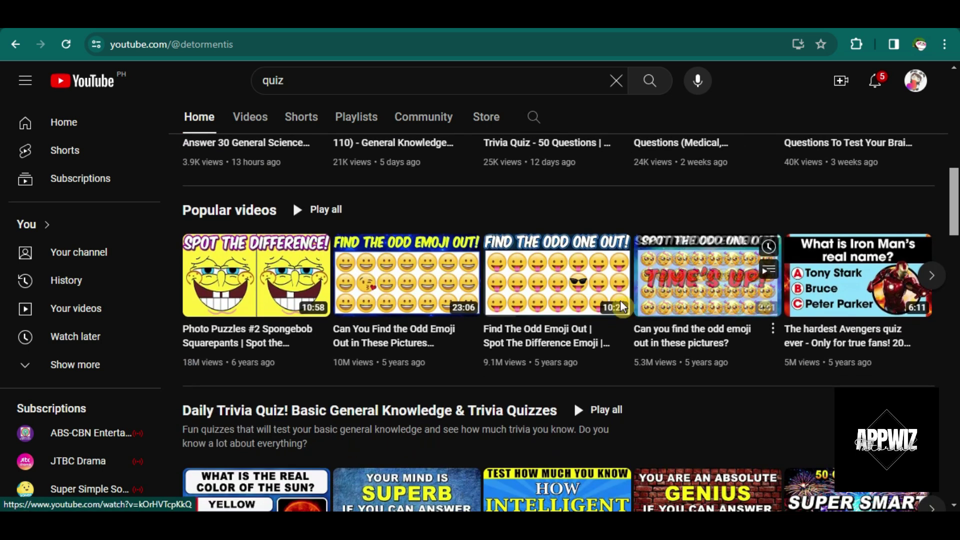
pyautogui.moveTo(182, 368)
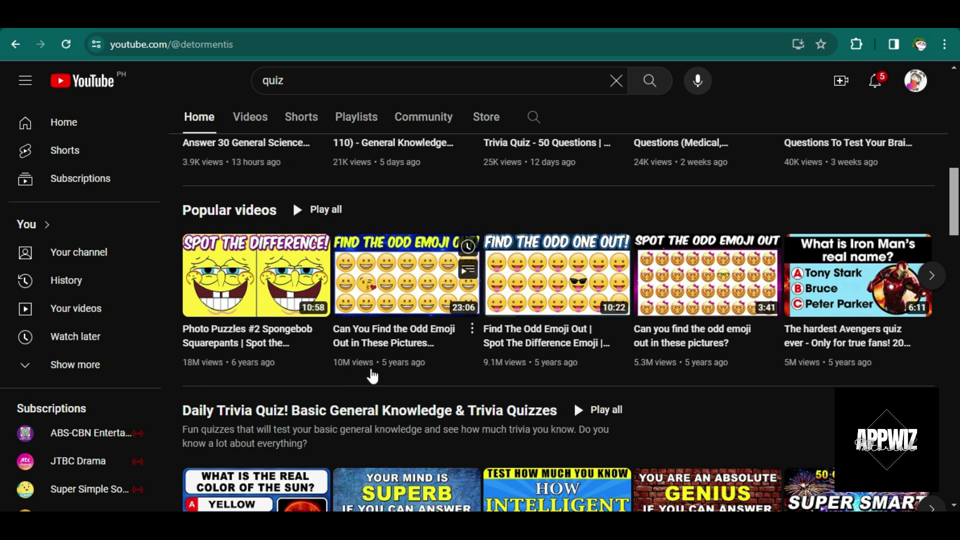
pyautogui.moveTo(573, 366)
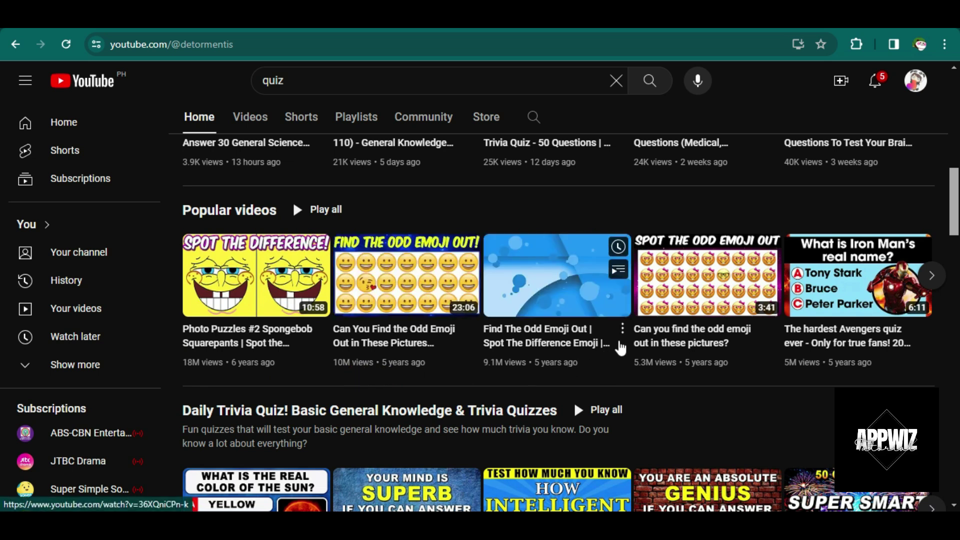
# - Open the Detormentis Social Blade stats to see its B grade and $236–$3.8K monthly earnings
pyautogui.click(448, 39)
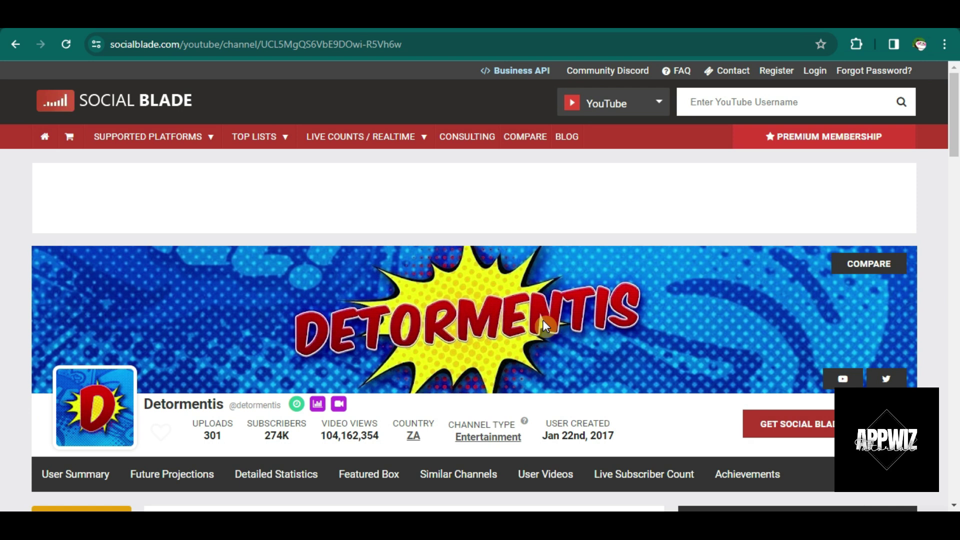
pyautogui.scroll(-8, 545, 326)
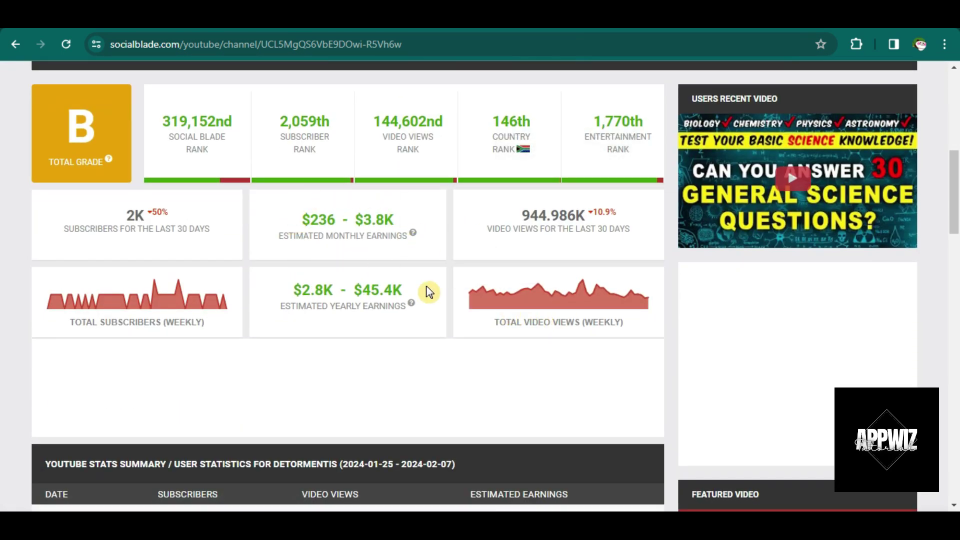
pyautogui.scroll(5, 432, 386)
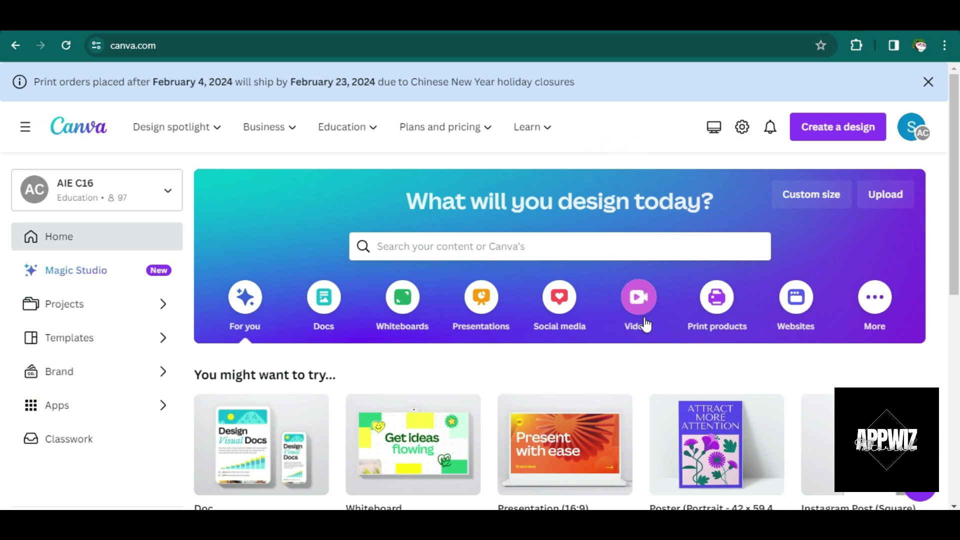
# - Create a blank video design and search elements for 'spiral background' graphics and video clips
pyautogui.click(649, 300)
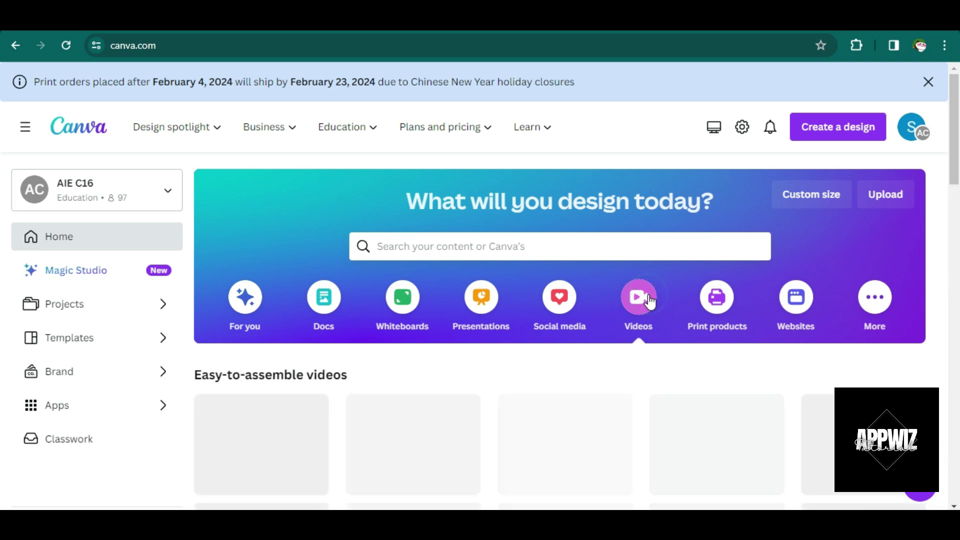
pyautogui.scroll(-3, 650, 300)
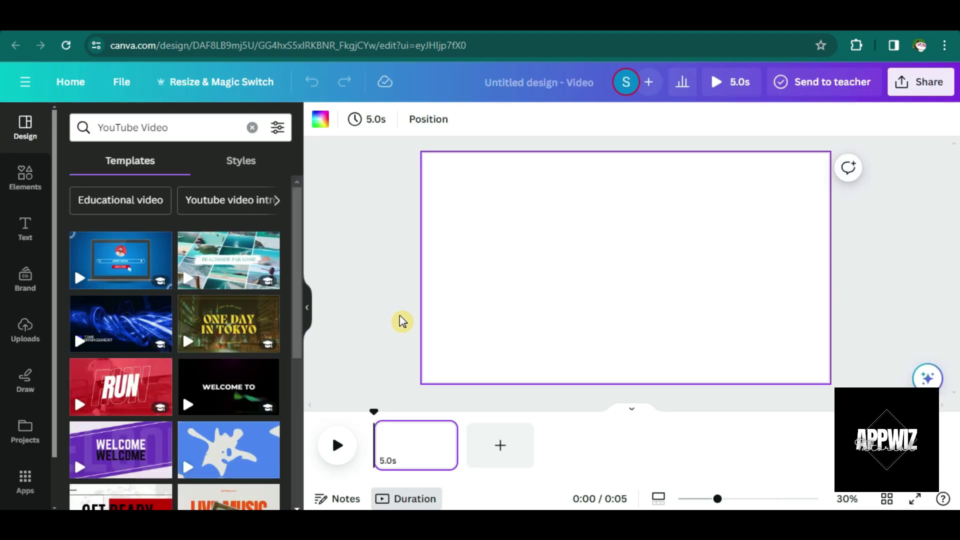
pyautogui.click(24, 178)
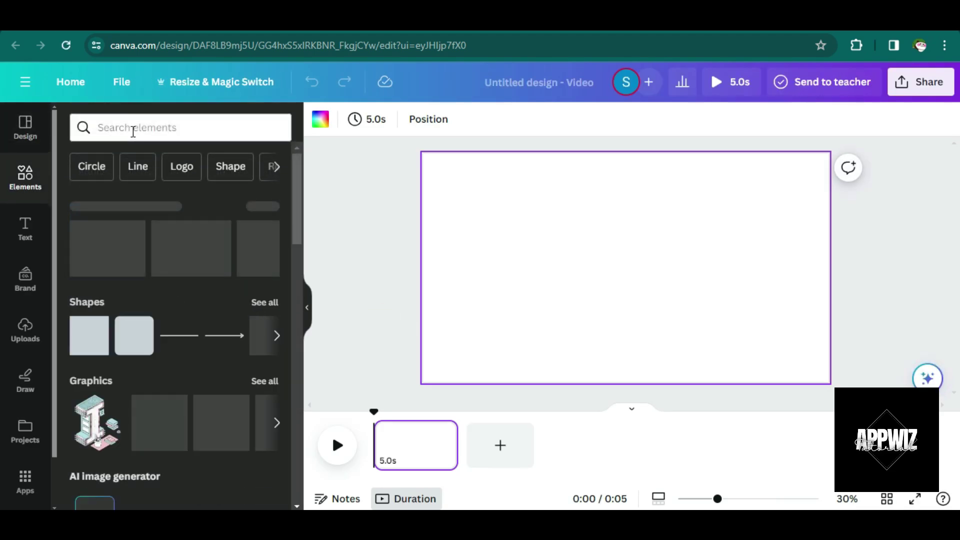
pyautogui.click(133, 131)
pyautogui.write('spir')
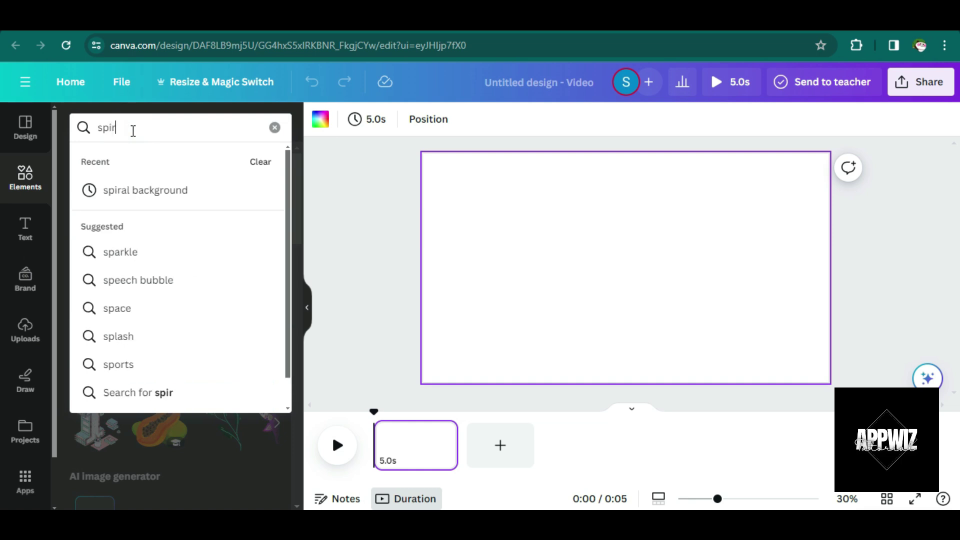
pyautogui.write('al')
pyautogui.click(138, 188)
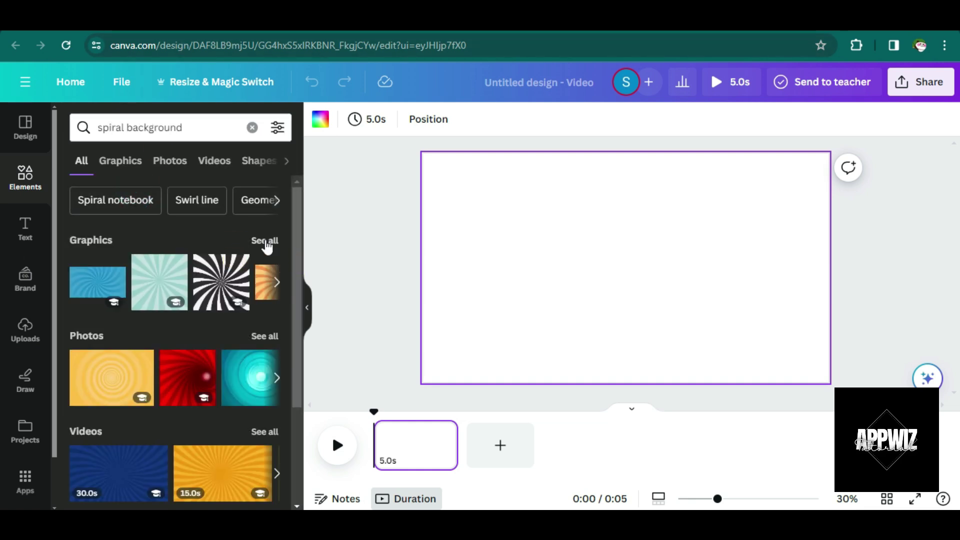
pyautogui.click(265, 240)
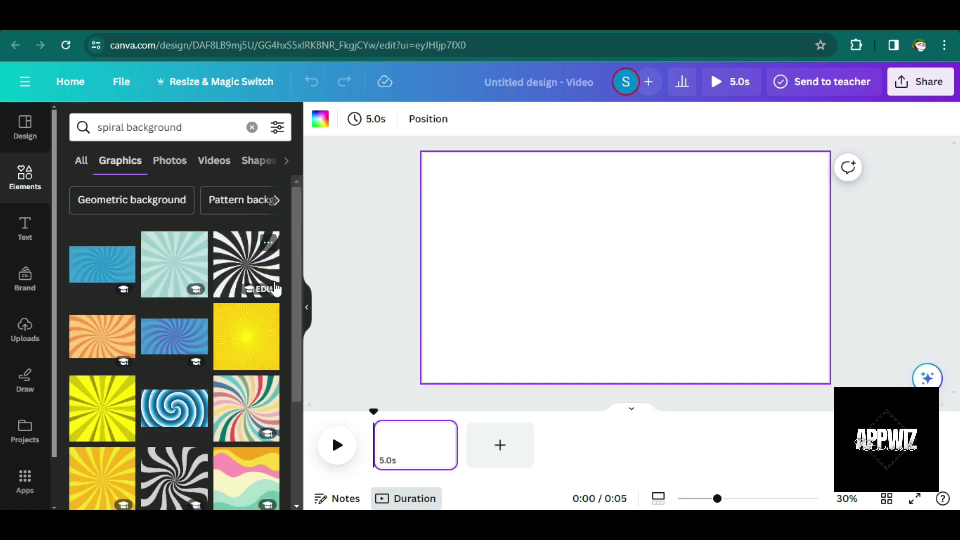
pyautogui.click(170, 161)
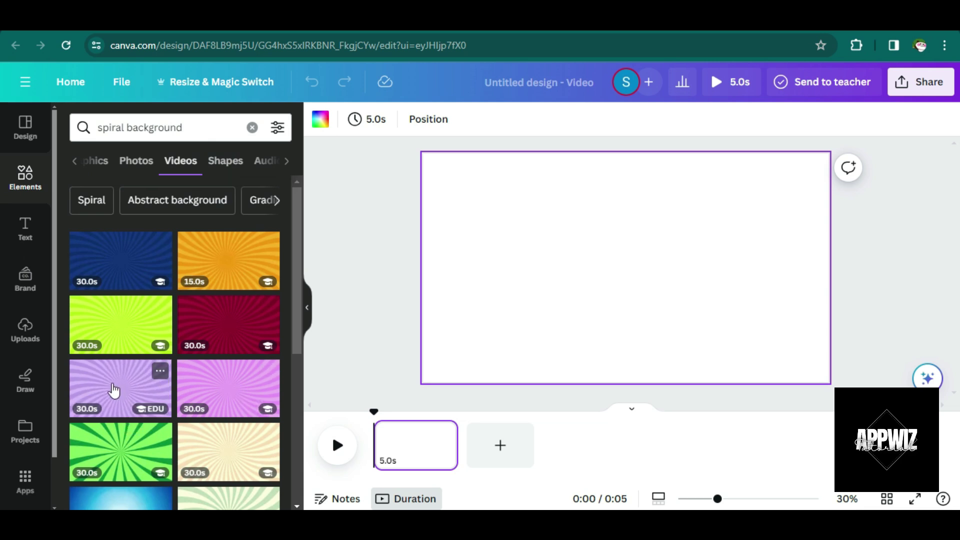
# - Add the dark red spiral video and stretch it to cover the whole page, now 30 seconds long
pyautogui.moveTo(206, 332); pyautogui.dragTo(455, 310)
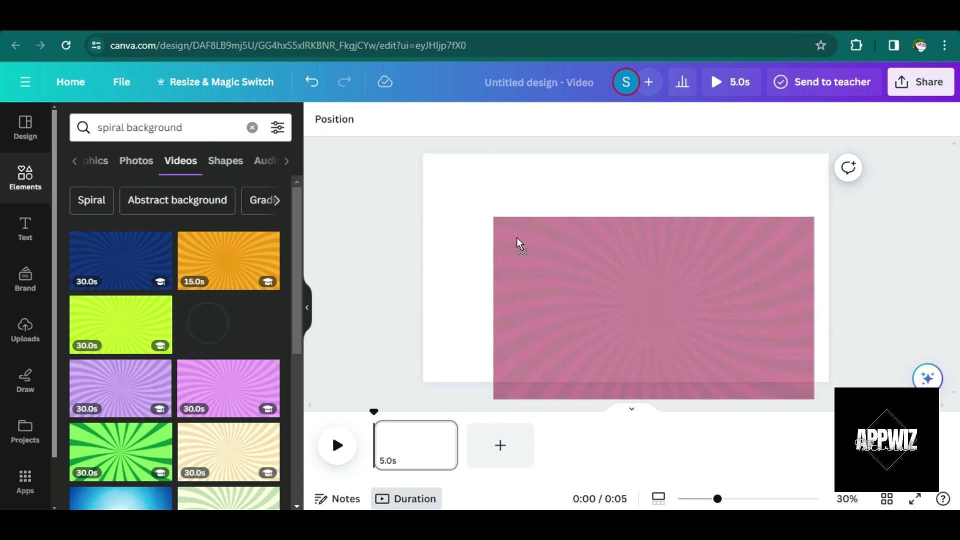
pyautogui.moveTo(485, 188); pyautogui.dragTo(429, 154)
pyautogui.moveTo(427, 250); pyautogui.dragTo(426, 259)
pyautogui.moveTo(613, 369); pyautogui.dragTo(613, 382)
pyautogui.moveTo(801, 268); pyautogui.dragTo(828, 268)
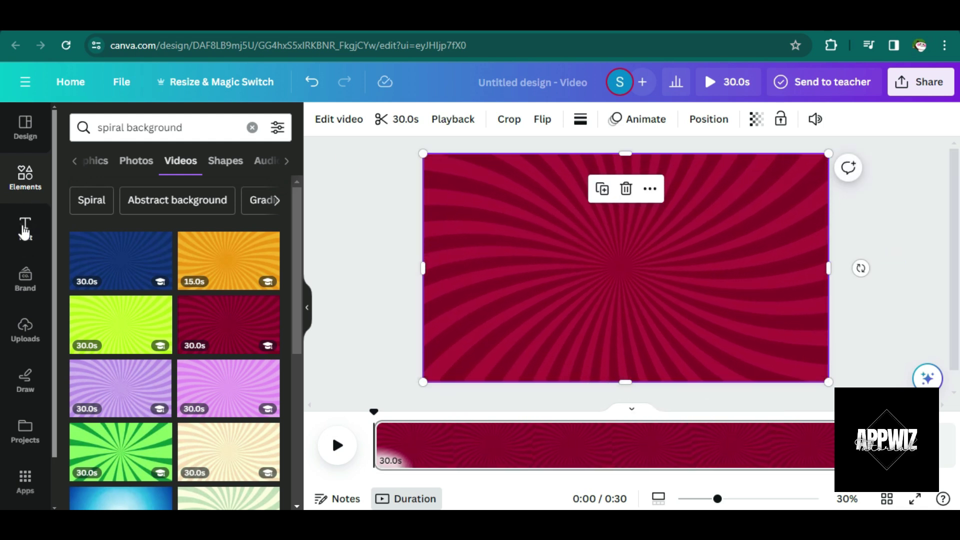
# - Add a white 'Add a heading' title near the top of the spiral background
pyautogui.click(25, 230)
pyautogui.moveTo(255, 259); pyautogui.dragTo(667, 205)
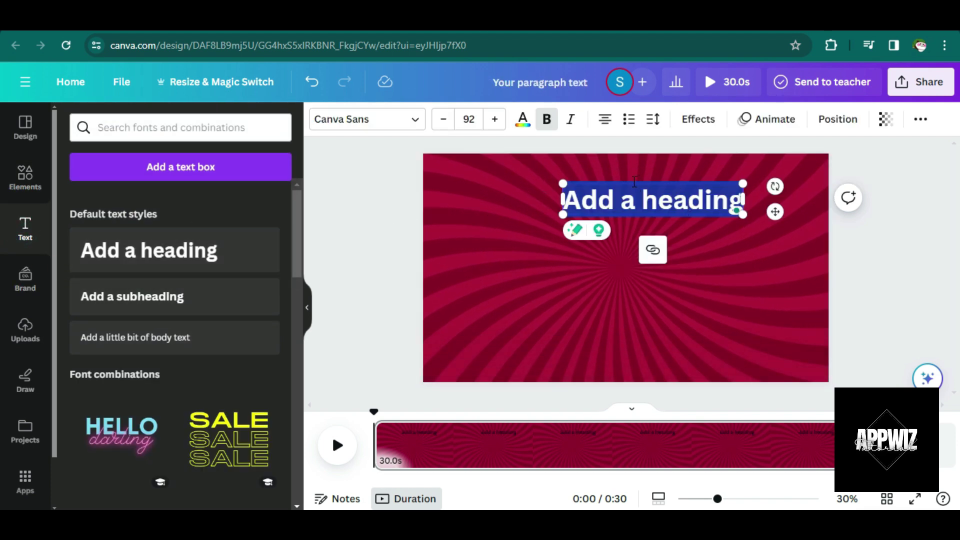
pyautogui.click(620, 268)
pyautogui.click(690, 203)
pyautogui.moveTo(686, 201); pyautogui.dragTo(686, 194)
pyautogui.click(523, 120)
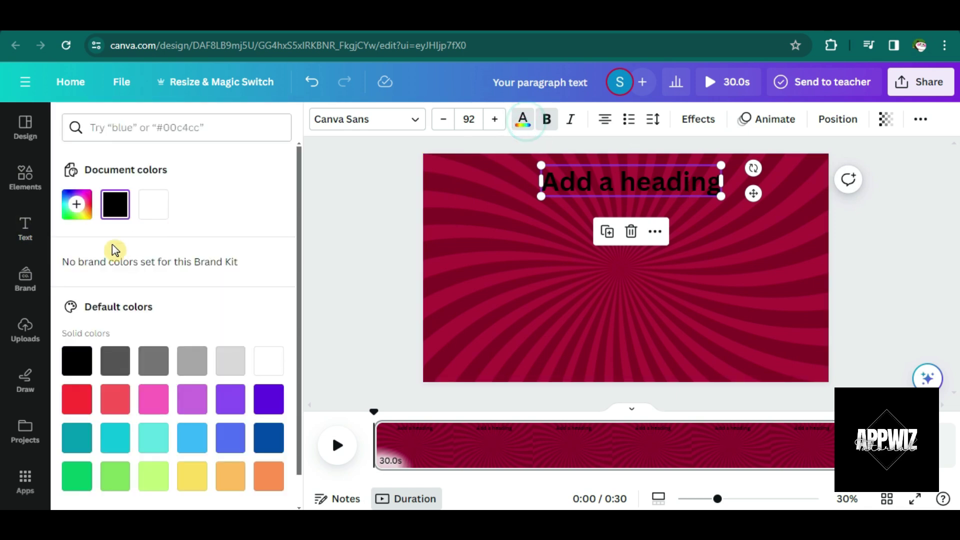
pyautogui.click(152, 205)
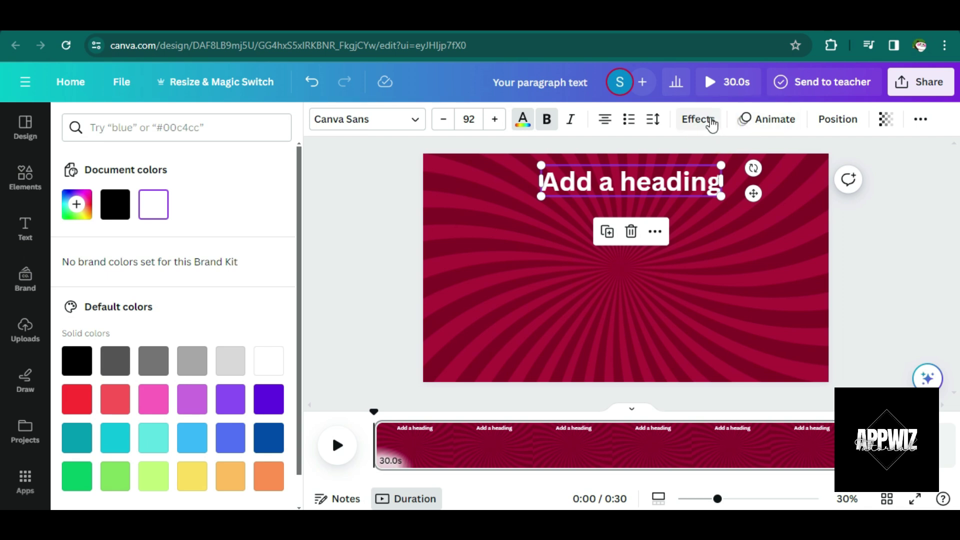
# - Give the heading an Outline effect with thickness 79 in colour #120101
pyautogui.click(711, 123)
pyautogui.click(710, 122)
pyautogui.click(709, 122)
pyautogui.click(254, 314)
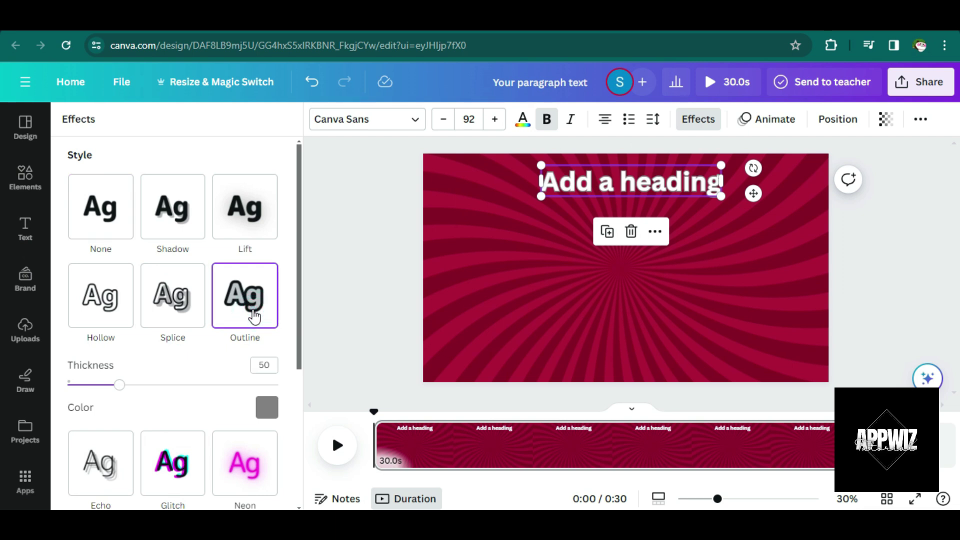
pyautogui.moveTo(126, 390); pyautogui.dragTo(151, 389)
pyautogui.click(265, 408)
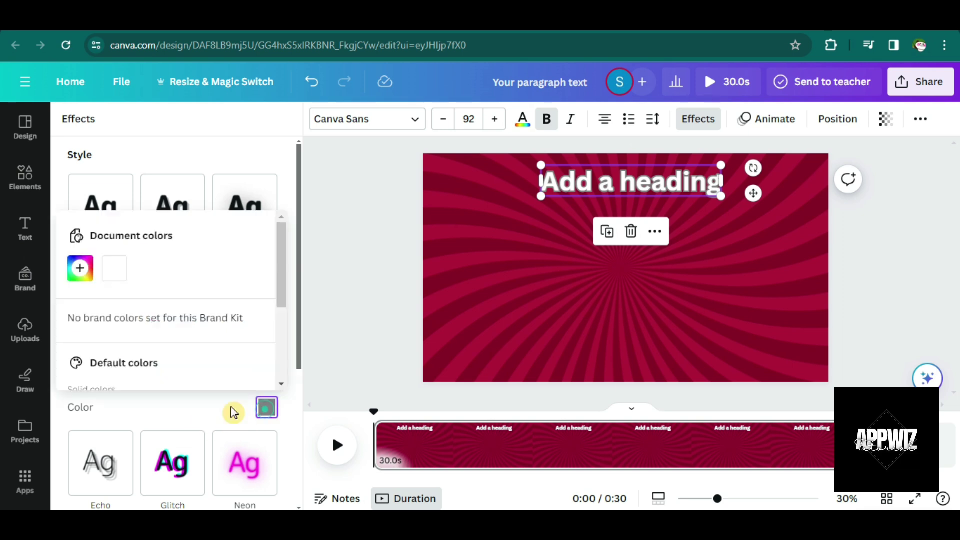
pyautogui.click(111, 274)
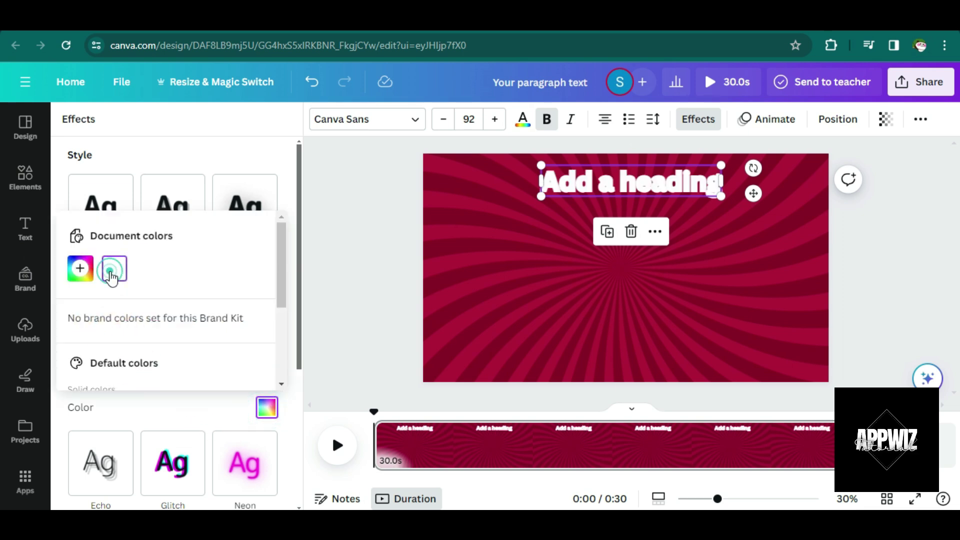
pyautogui.click(80, 269)
pyautogui.click(82, 271)
pyautogui.click(85, 270)
pyautogui.click(269, 372)
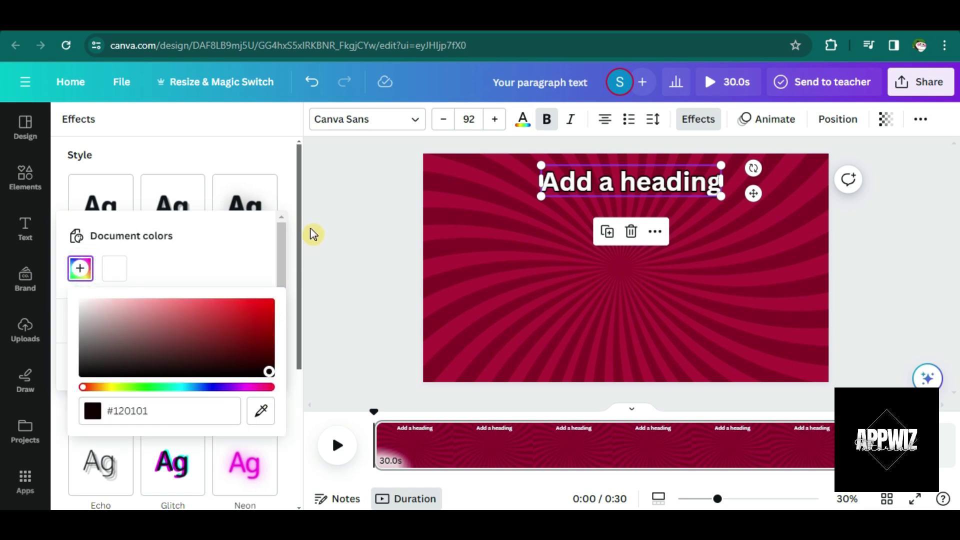
# - Try several fonts on the heading, including the handwriting font Dekko and all-caps display fonts
pyautogui.click(370, 121)
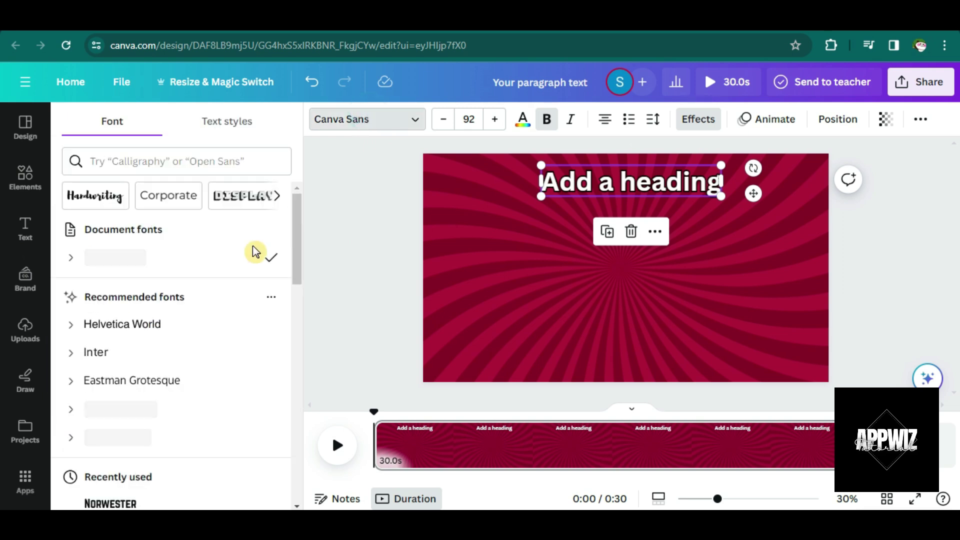
pyautogui.click(87, 198)
pyautogui.click(115, 283)
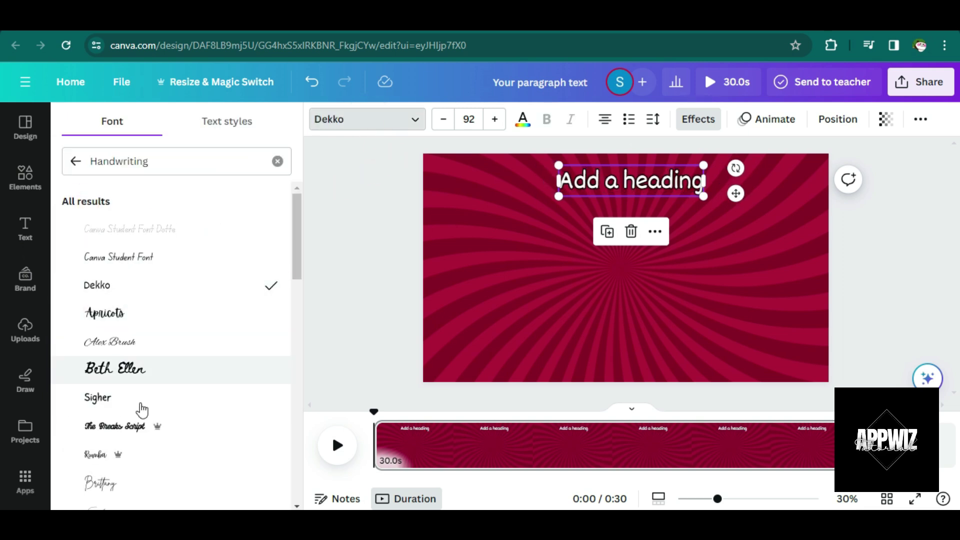
pyautogui.scroll(-5, 218, 289)
pyautogui.click(278, 161)
pyautogui.click(103, 473)
pyautogui.scroll(-10, 139, 375)
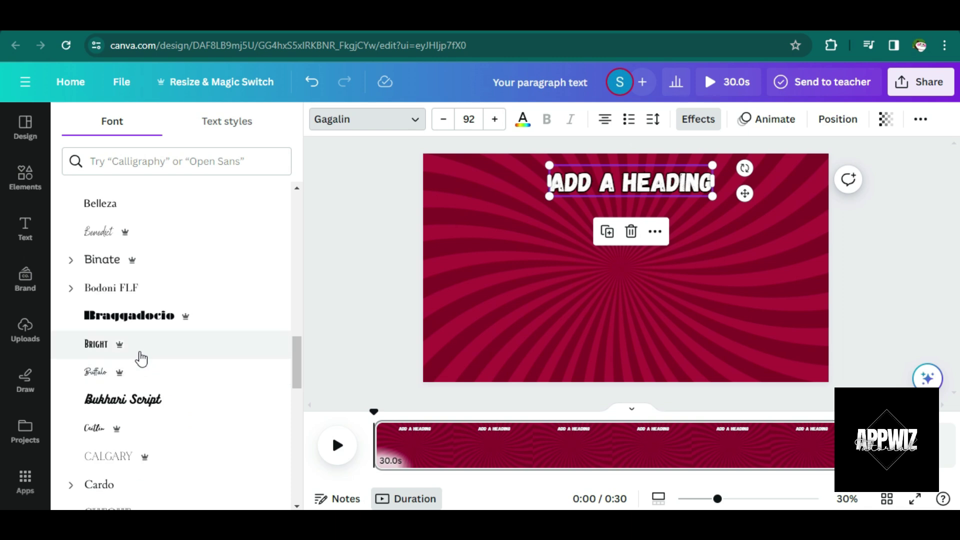
pyautogui.click(137, 262)
pyautogui.scroll(-10, 156, 350)
pyautogui.click(157, 345)
pyautogui.scroll(-5, 165, 420)
pyautogui.click(150, 455)
pyautogui.scroll(-10, 156, 368)
# - Set the heading to bold Canva Sans, then move over to the ChatGPT quiz
pyautogui.click(145, 161)
pyautogui.write('canva')
pyautogui.click(163, 353)
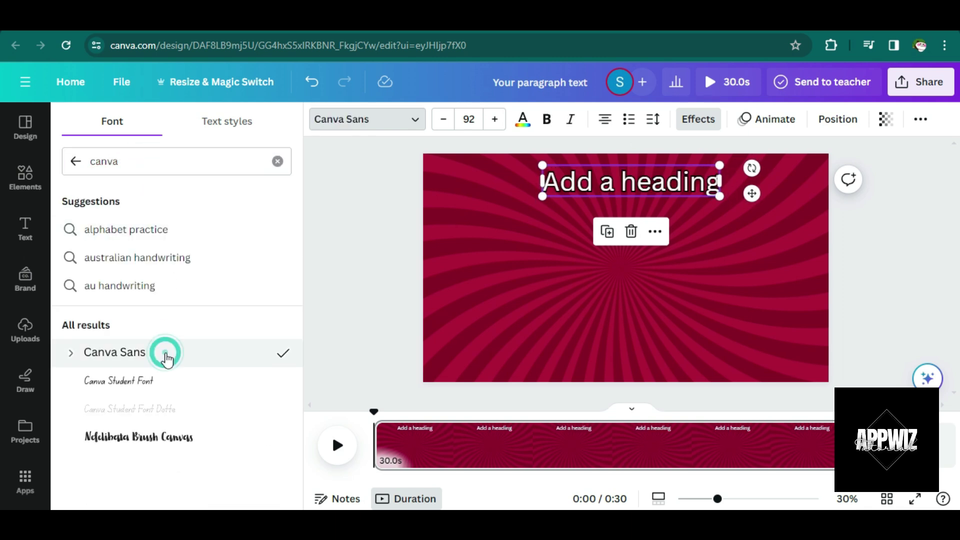
pyautogui.click(546, 120)
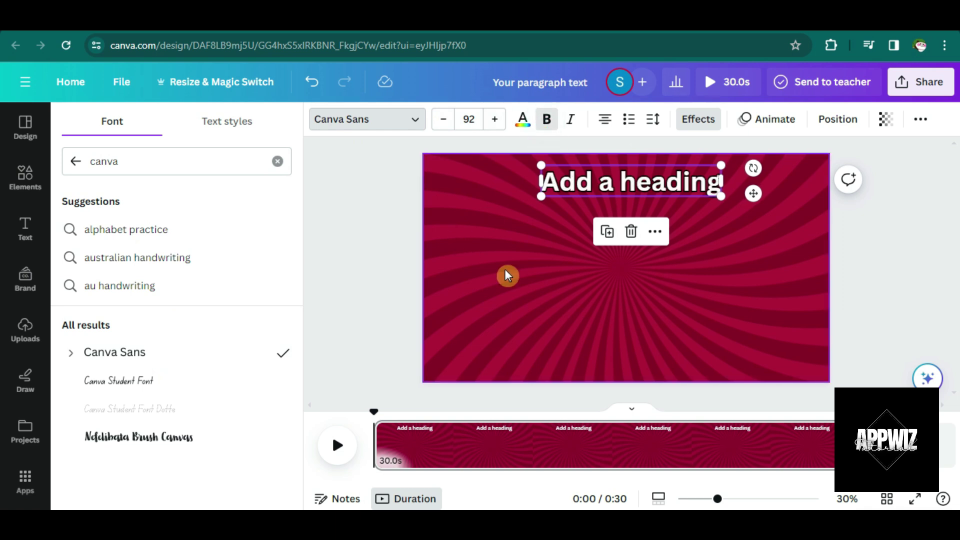
pyautogui.hotkey('ctrl', 'Tab')
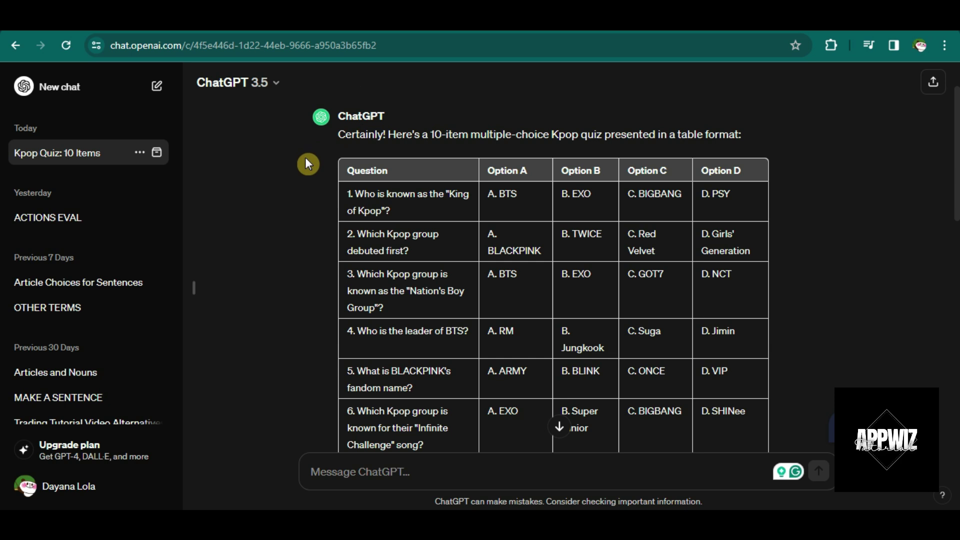
# - Copy the first quiz question, Who is known as the "King of Kpop"?, from ChatGPT's table
pyautogui.scroll(2, 450, 169)
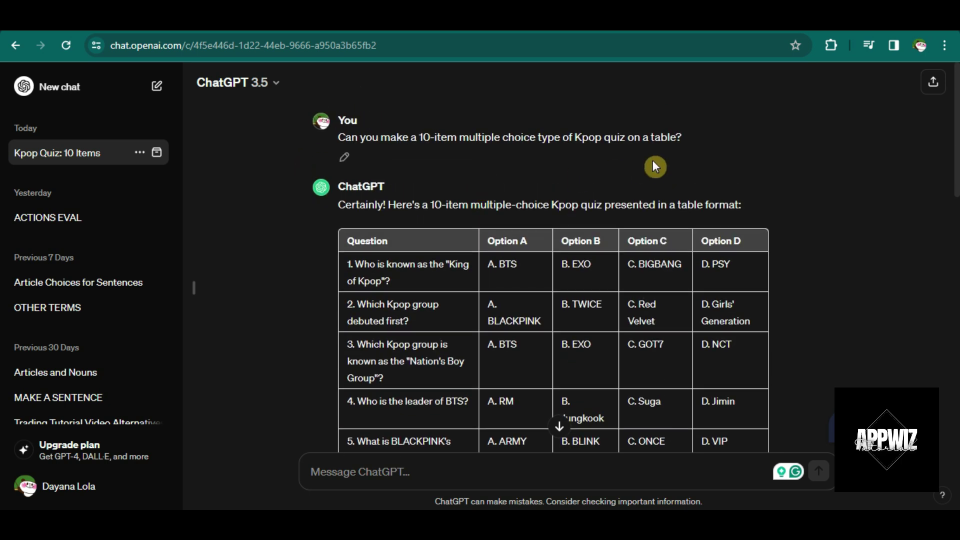
pyautogui.click(693, 128)
pyautogui.scroll(-10, 528, 222)
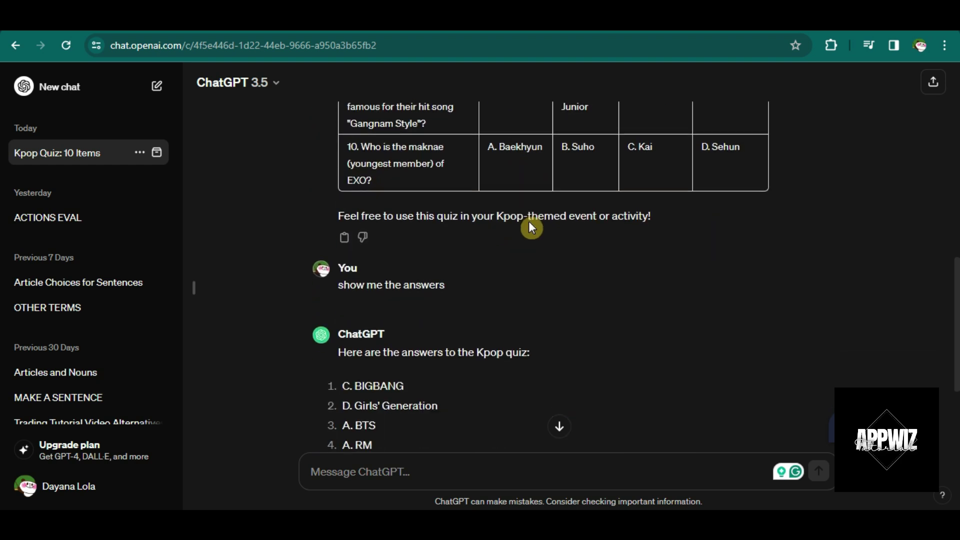
pyautogui.scroll(6, 529, 221)
pyautogui.scroll(5, 529, 222)
pyautogui.moveTo(406, 281); pyautogui.dragTo(357, 264)
pyautogui.rightClick(357, 265)
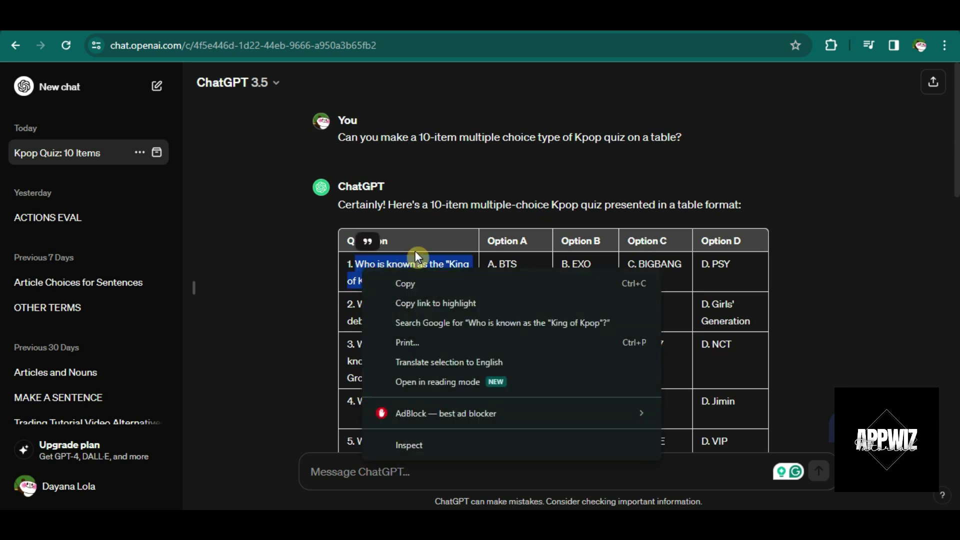
pyautogui.click(419, 280)
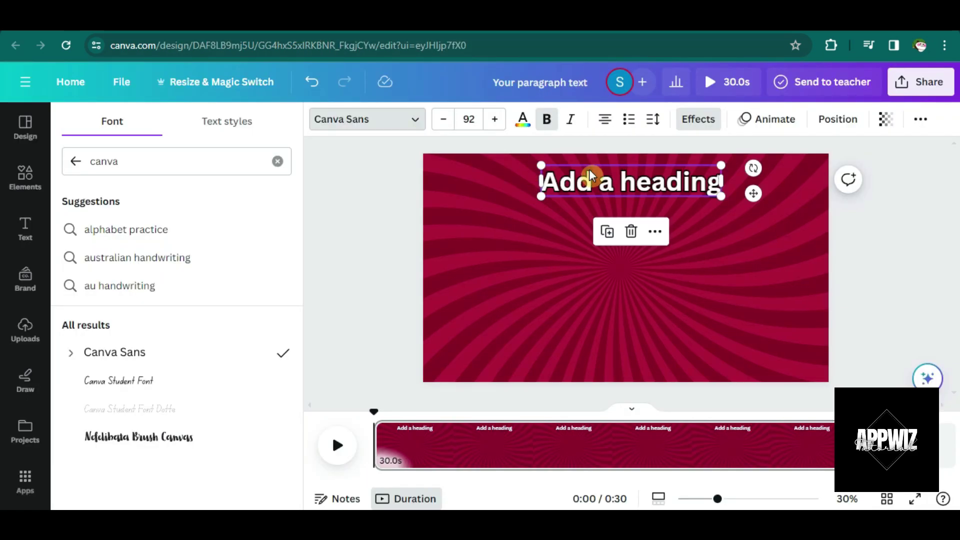
# - Paste the King of Kpop question into the heading and set its font size to 75
pyautogui.doubleClick(590, 176)
pyautogui.hotkey('ctrl', 'v')
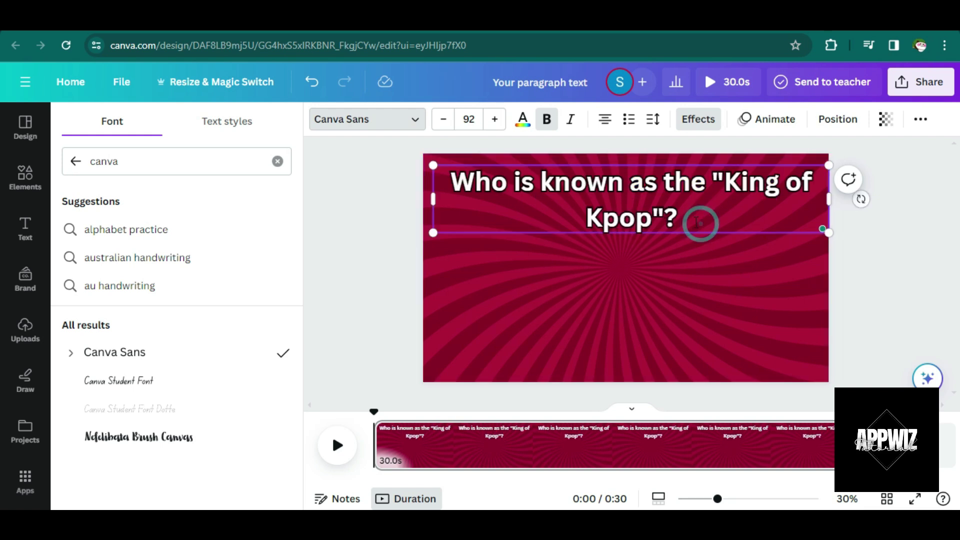
pyautogui.tripleClick(697, 222)
pyautogui.click(465, 120)
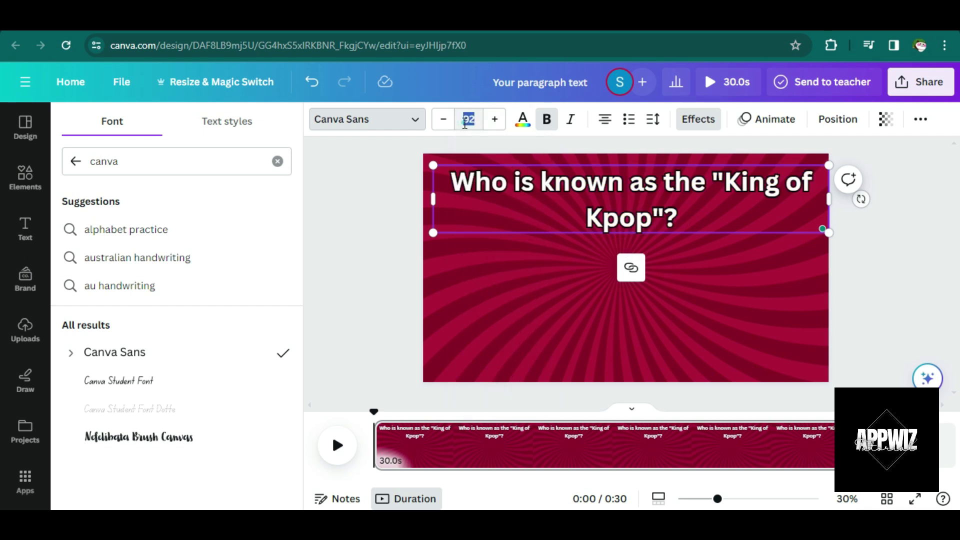
pyautogui.write('75')
pyautogui.press('Return')
# - Change the heading font to Futura so it fits on one line
pyautogui.click(407, 122)
pyautogui.click(407, 122)
pyautogui.click(278, 161)
pyautogui.click(143, 160)
pyautogui.write('f')
pyautogui.scroll(-5, 105, 456)
pyautogui.click(127, 441)
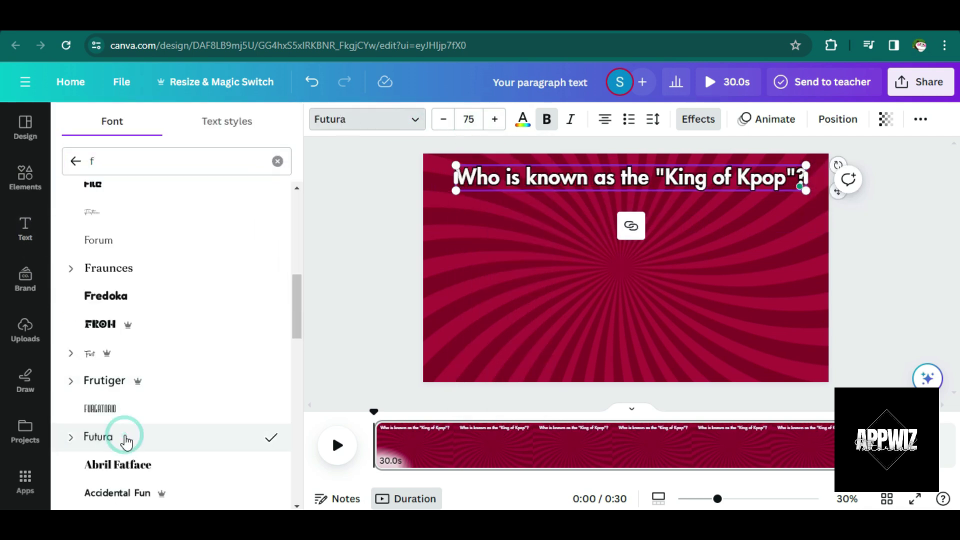
pyautogui.click(669, 289)
pyautogui.click(625, 178)
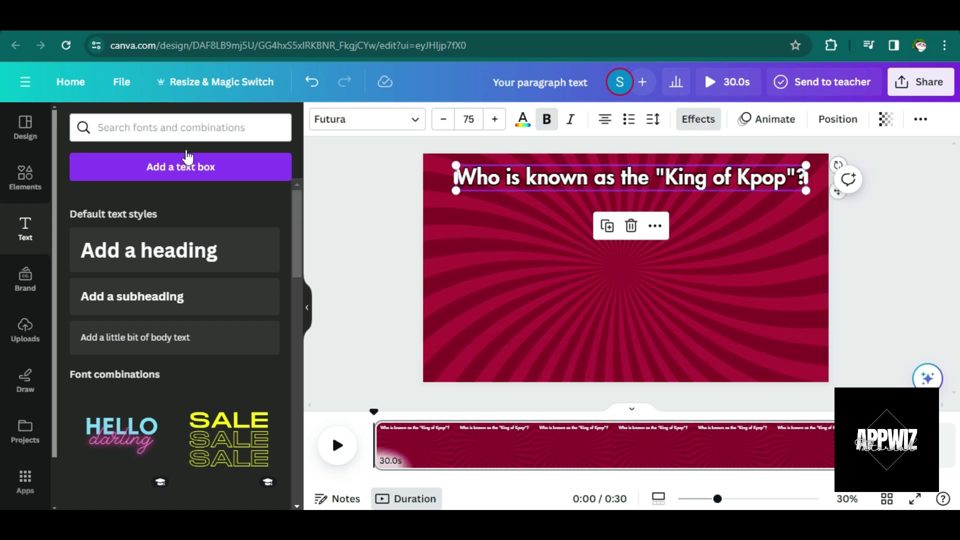
# - Add a rounded square shape to the page and colour it light blue
pyautogui.click(23, 189)
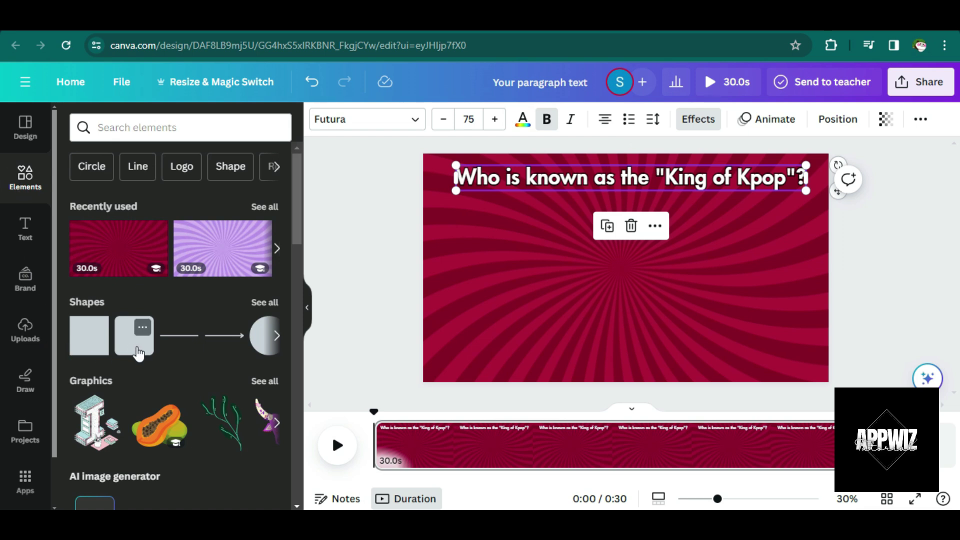
pyautogui.moveTo(139, 354); pyautogui.dragTo(691, 254)
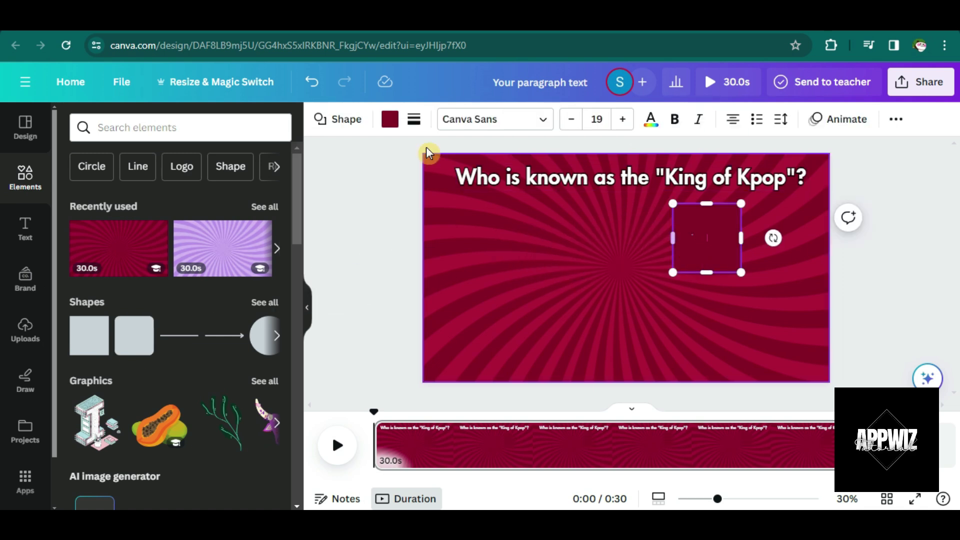
pyautogui.click(389, 120)
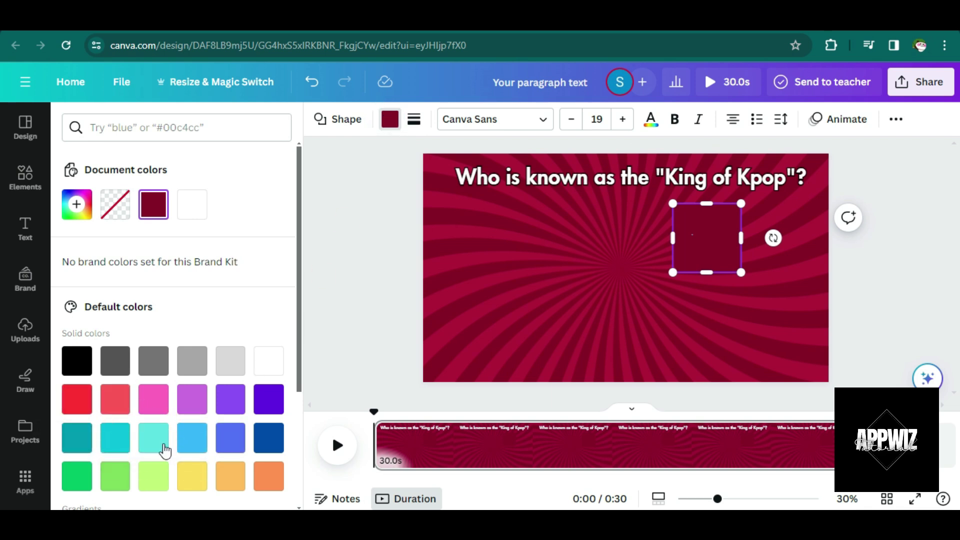
pyautogui.click(79, 449)
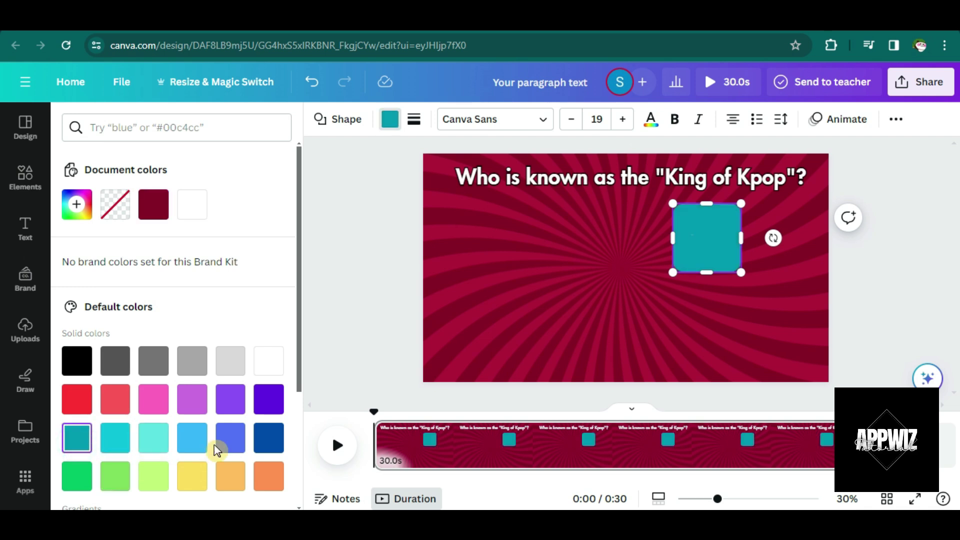
pyautogui.click(194, 452)
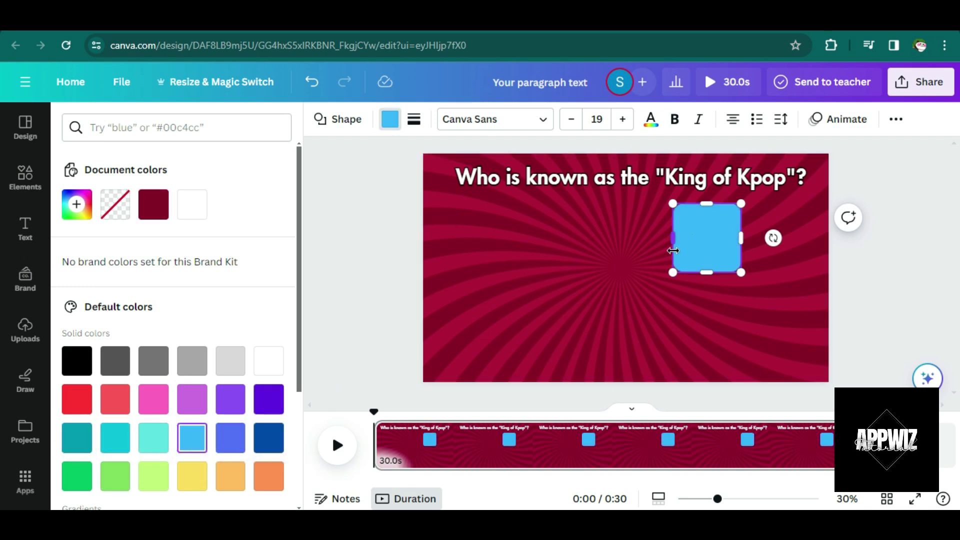
# - Widen the light blue shape into a rectangle and move it up-right under the question
pyautogui.moveTo(672, 242); pyautogui.dragTo(580, 238)
pyautogui.moveTo(741, 238); pyautogui.dragTo(776, 238)
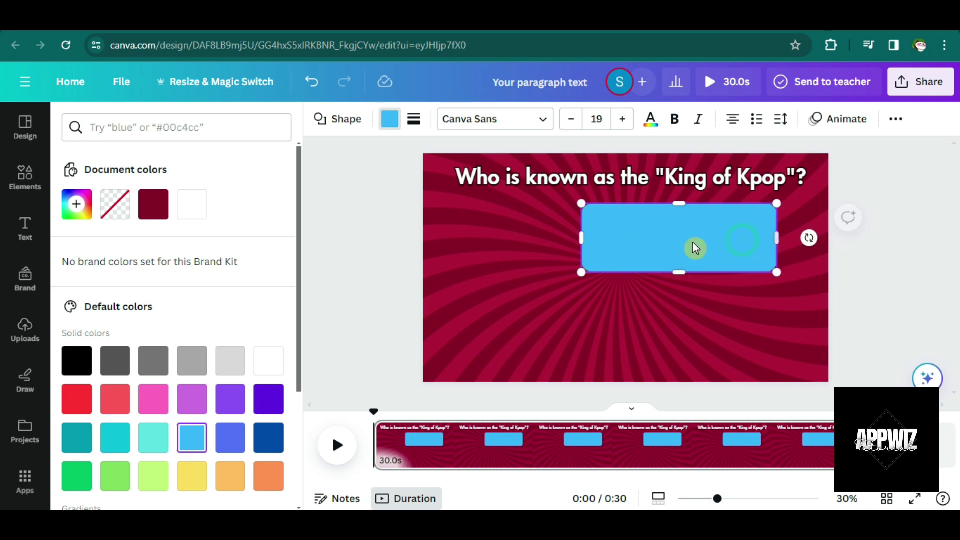
pyautogui.moveTo(692, 249)
pyautogui.mouseDown()
pyautogui.moveTo(726, 250)
pyautogui.moveTo(703, 235)
pyautogui.mouseUp()
# - Give the light-blue shape corner rounding of about 66 and a solid black border
pyautogui.click(675, 270)
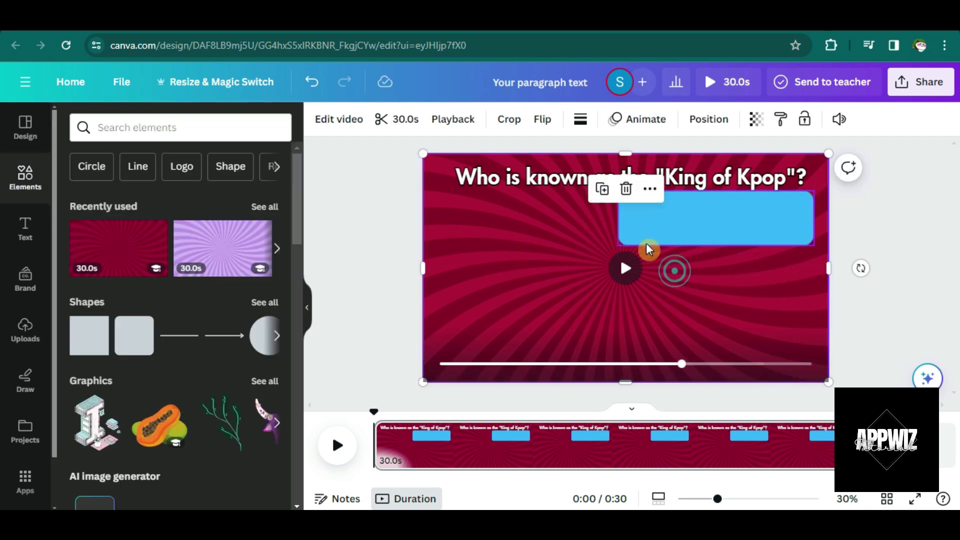
pyautogui.click(638, 241)
pyautogui.rightClick(640, 268)
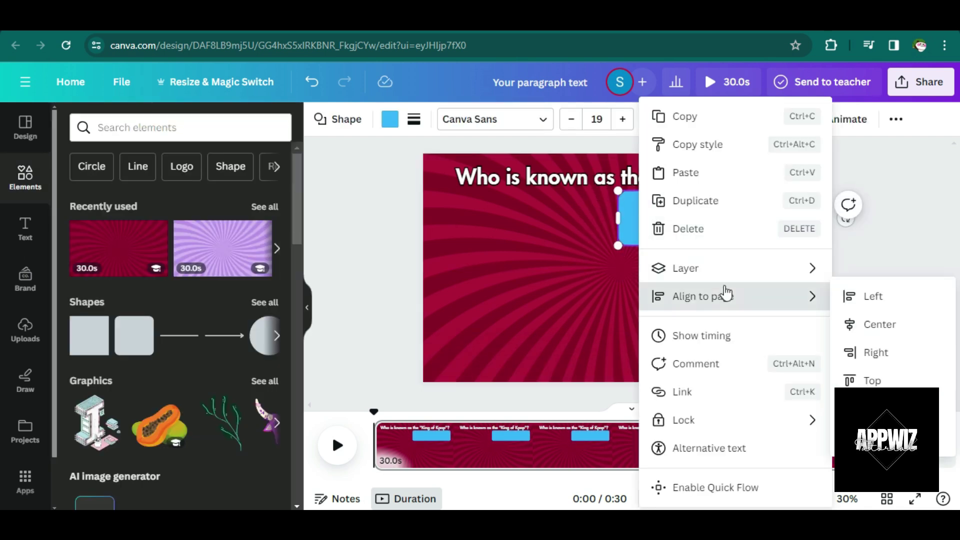
pyautogui.click(418, 125)
pyautogui.click(418, 125)
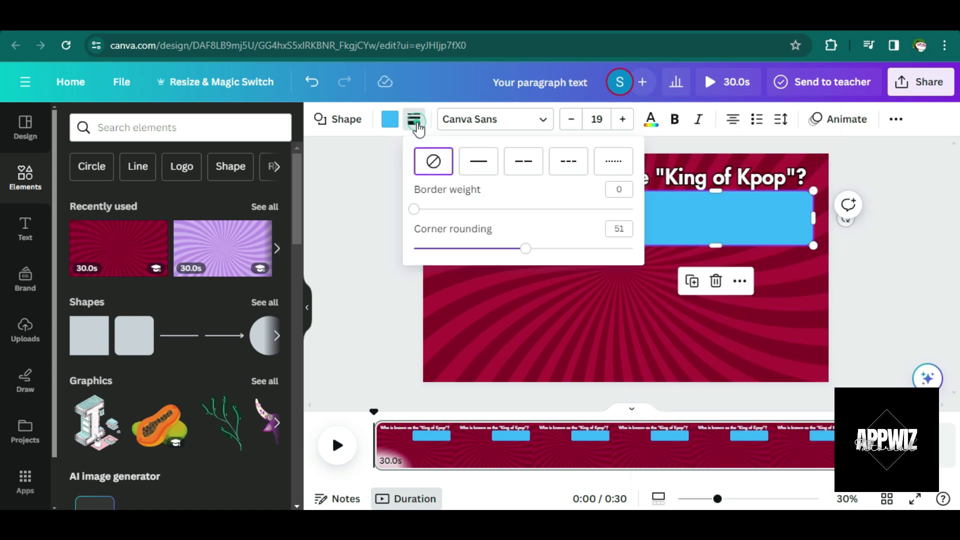
pyautogui.moveTo(530, 257); pyautogui.dragTo(563, 249)
pyautogui.click(481, 168)
pyautogui.moveTo(456, 209); pyautogui.dragTo(435, 208)
pyautogui.moveTo(813, 244); pyautogui.dragTo(783, 232)
# - Shrink the box, move it right, and duplicate it into four evenly stacked answer boxes
pyautogui.moveTo(704, 208); pyautogui.dragTo(753, 257)
pyautogui.rightClick(753, 257)
pyautogui.click(799, 198)
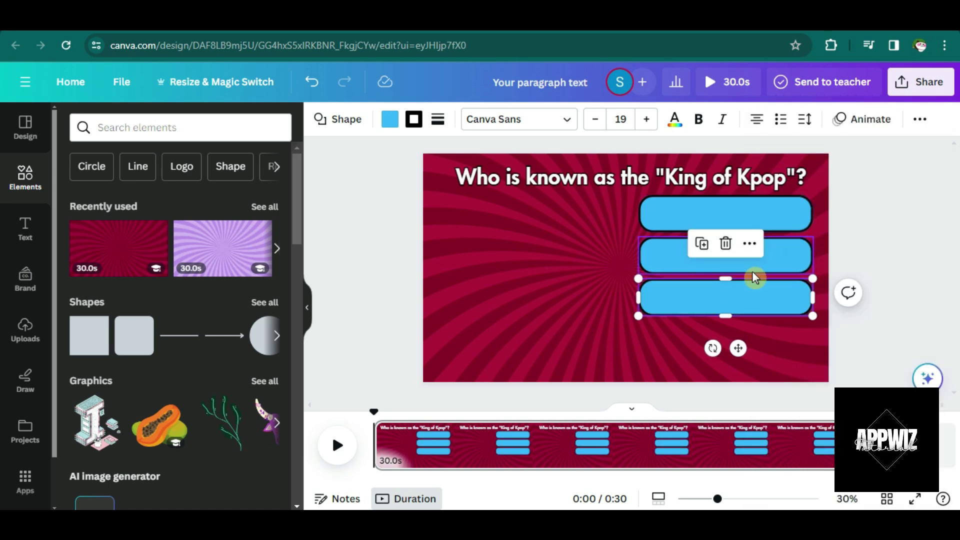
pyautogui.click(612, 324)
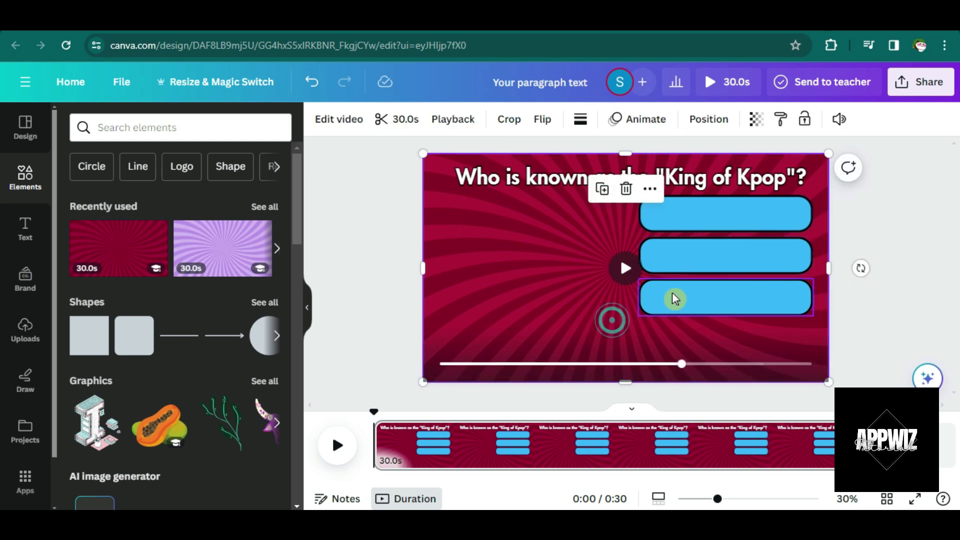
pyautogui.moveTo(724, 283); pyautogui.dragTo(718, 285)
pyautogui.hotkey('ctrl', 'd')
# - Add a paragraph text box and set its font size to 42
pyautogui.click(782, 258)
pyautogui.click(795, 215)
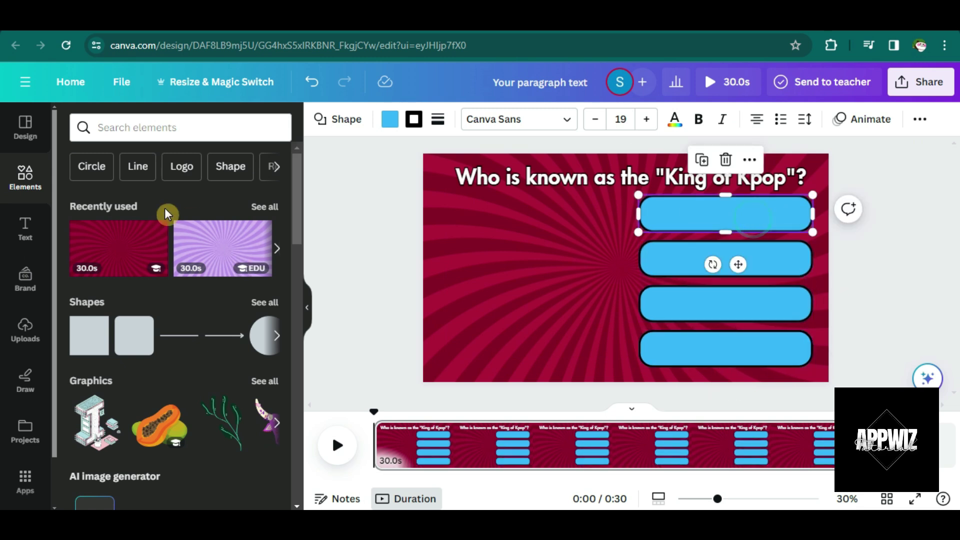
pyautogui.click(21, 230)
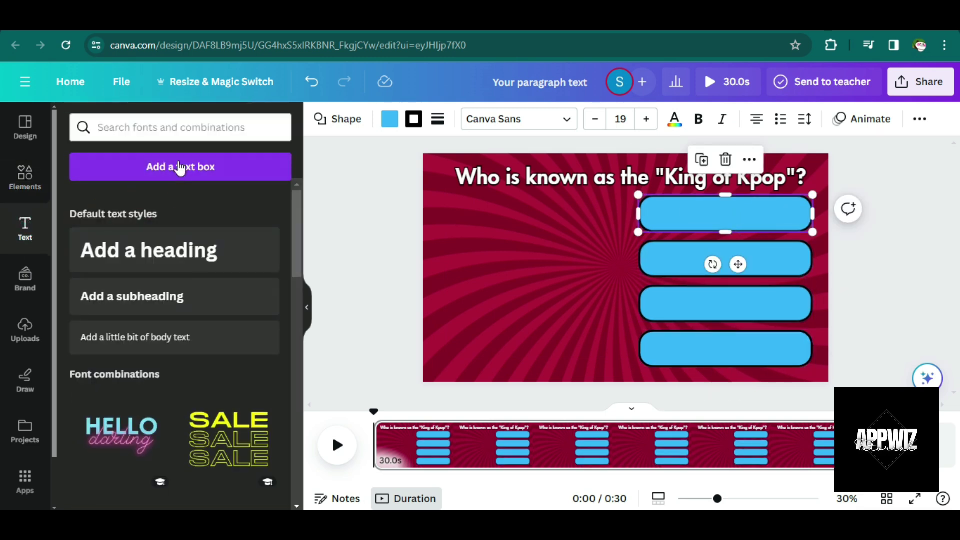
pyautogui.click(180, 168)
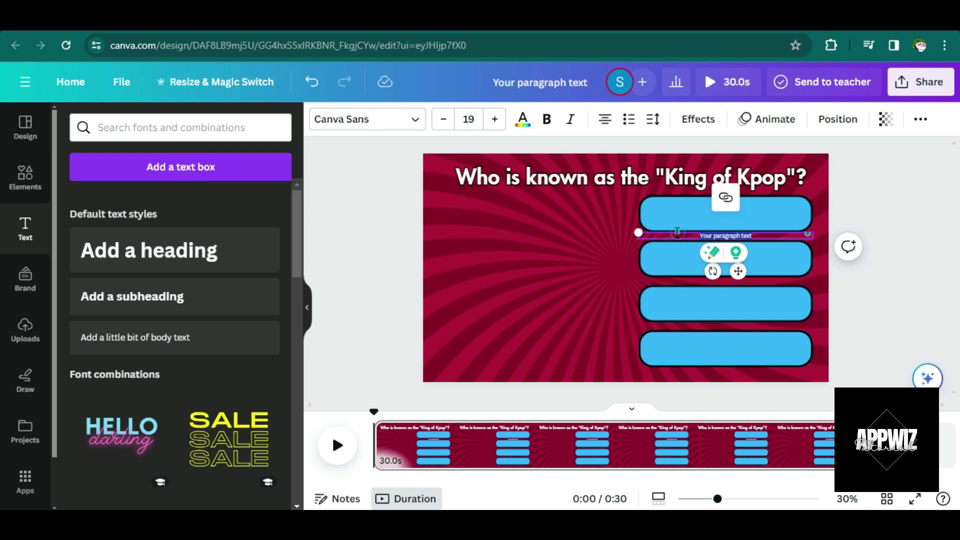
pyautogui.click(711, 233)
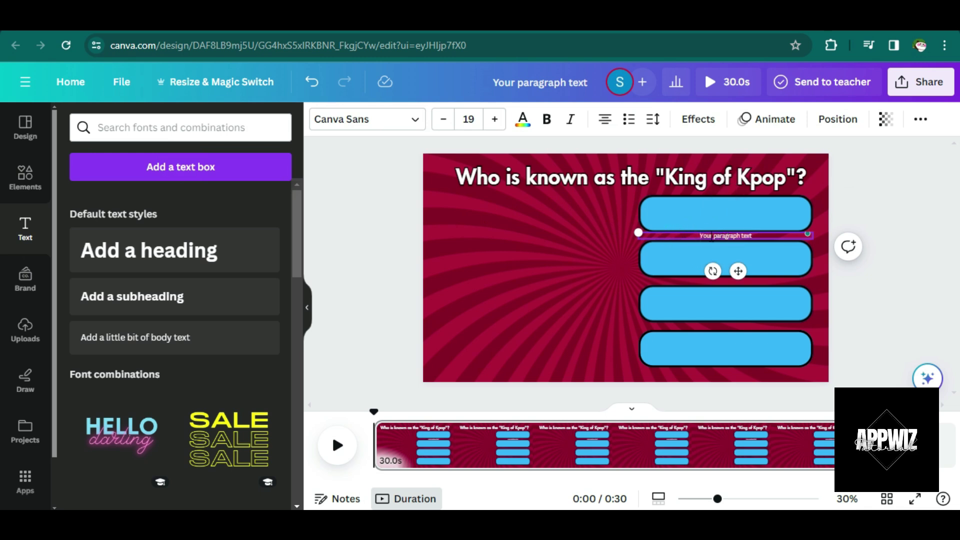
pyautogui.click(470, 119)
pyautogui.scroll(-3, 493, 280)
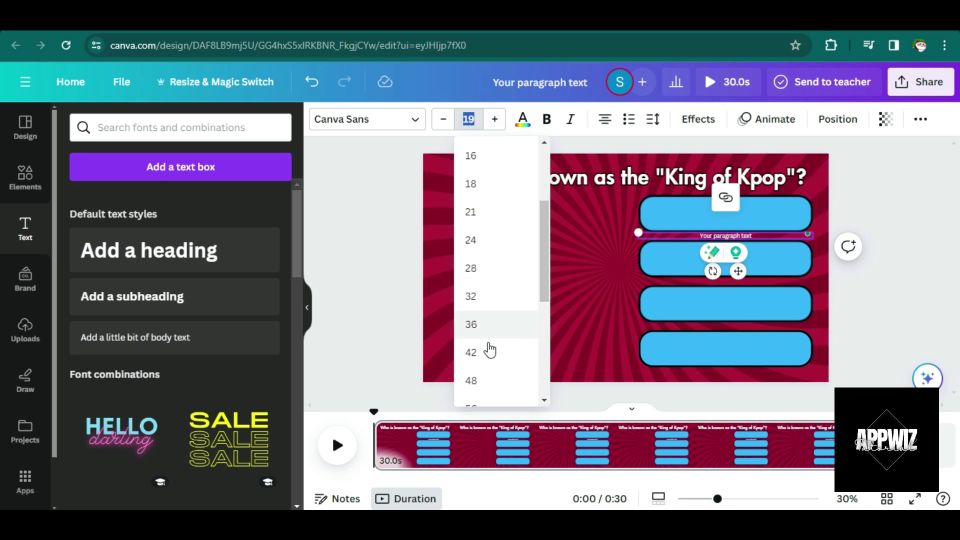
pyautogui.click(489, 352)
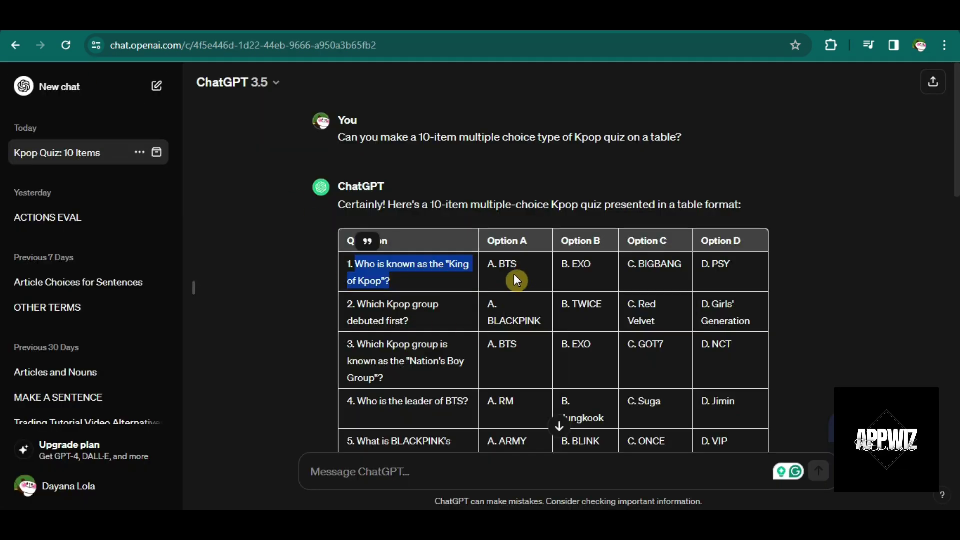
# - Copy the answer BTS from the ChatGPT quiz table
pyautogui.moveTo(519, 266); pyautogui.dragTo(508, 264)
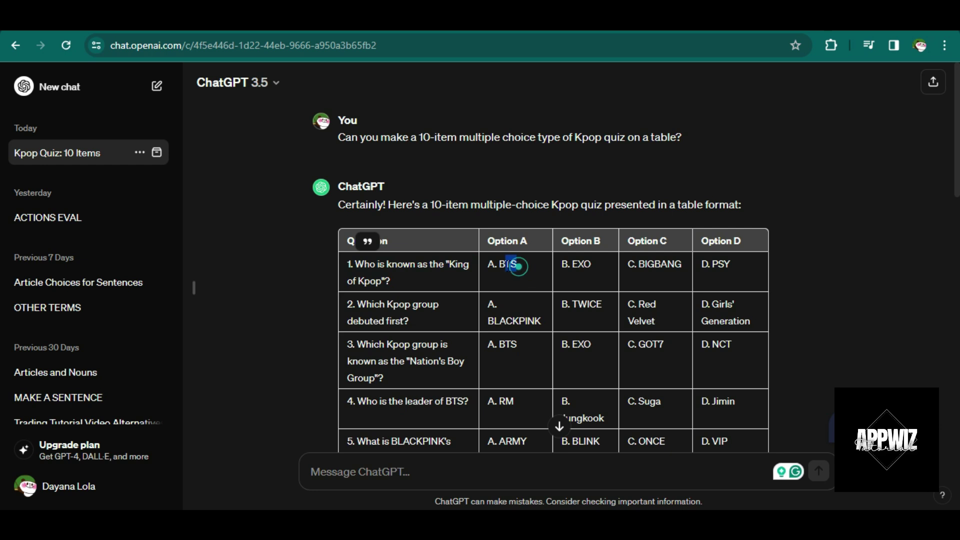
pyautogui.rightClick(508, 264)
pyautogui.click(525, 276)
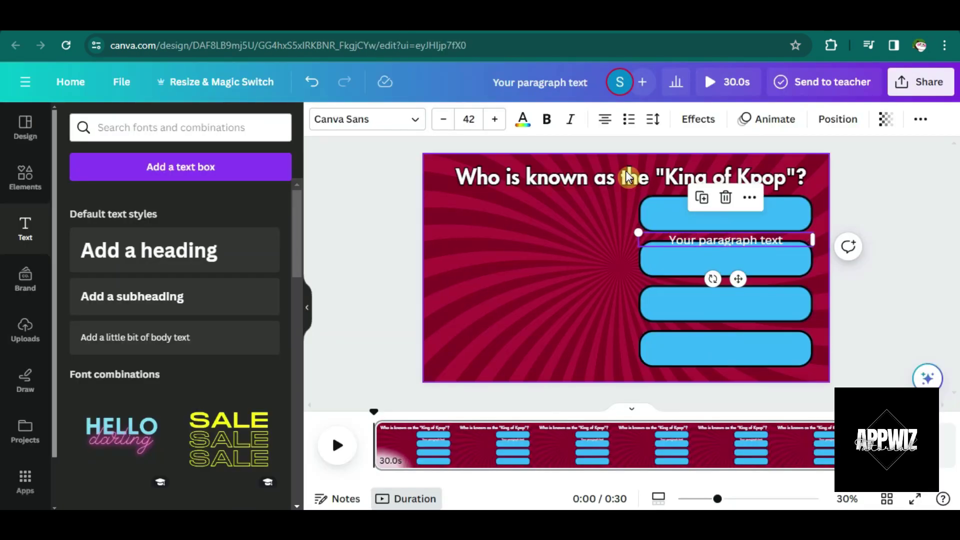
# - Replace the placeholder text with BTS in bold Futura at size 56
pyautogui.doubleClick(676, 239)
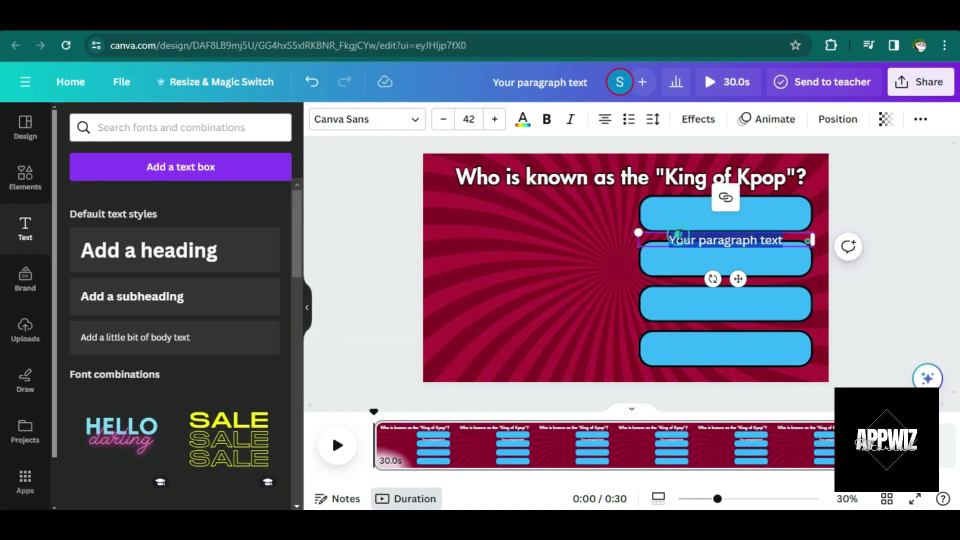
pyautogui.hotkey('ctrl', 'v')
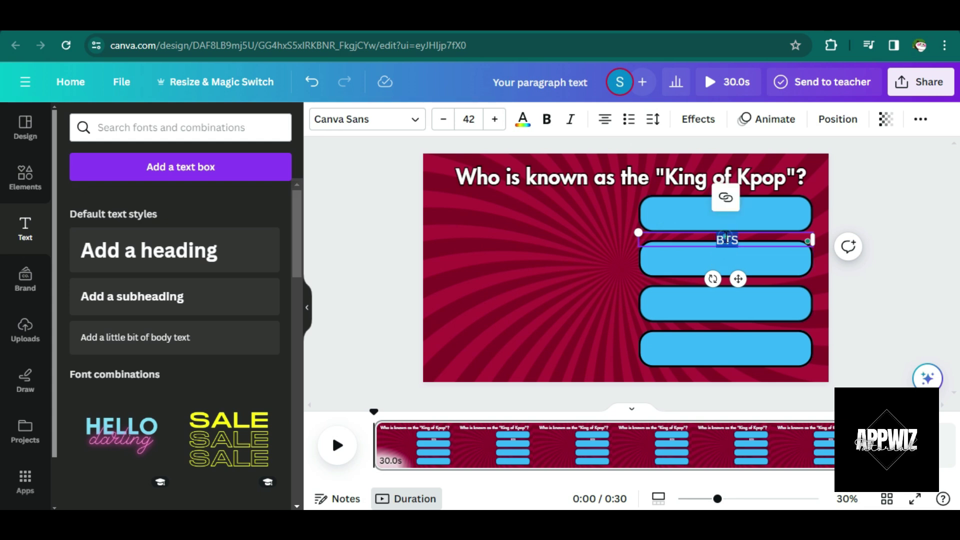
pyautogui.click(382, 123)
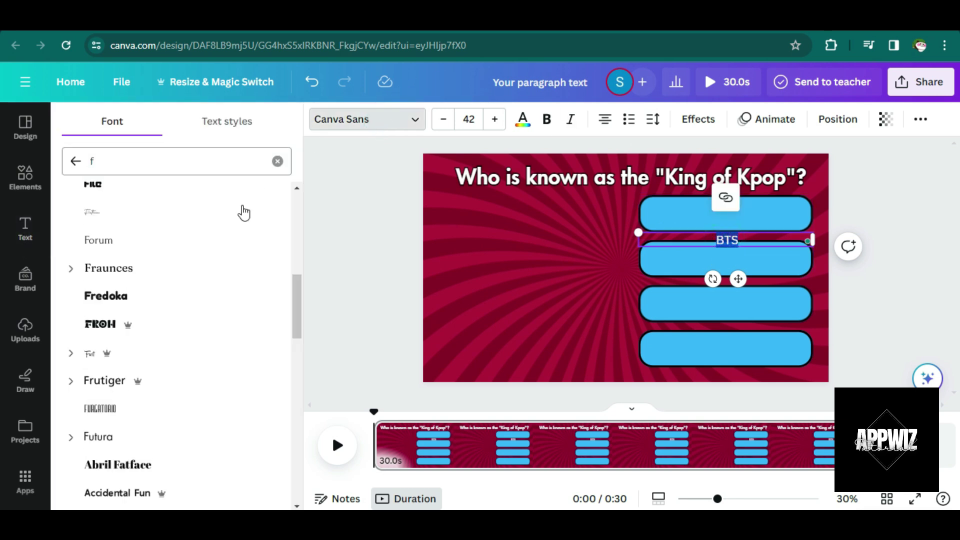
pyautogui.click(128, 433)
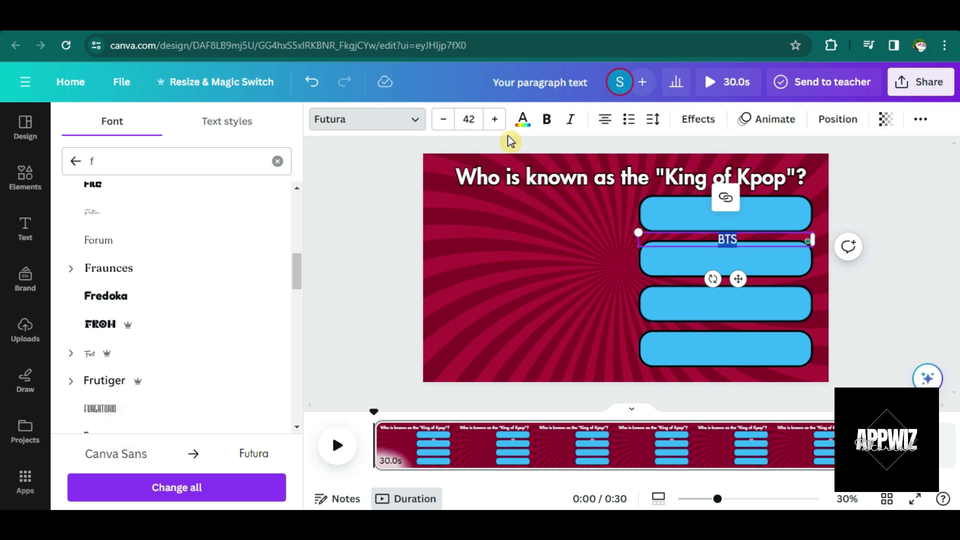
pyautogui.click(549, 125)
pyautogui.click(468, 119)
pyautogui.write('56')
pyautogui.press('Return')
# - Move BTS into the first answer box and give it a thick outline effect
pyautogui.moveTo(666, 250); pyautogui.dragTo(720, 218)
pyautogui.click(698, 119)
pyautogui.click(245, 296)
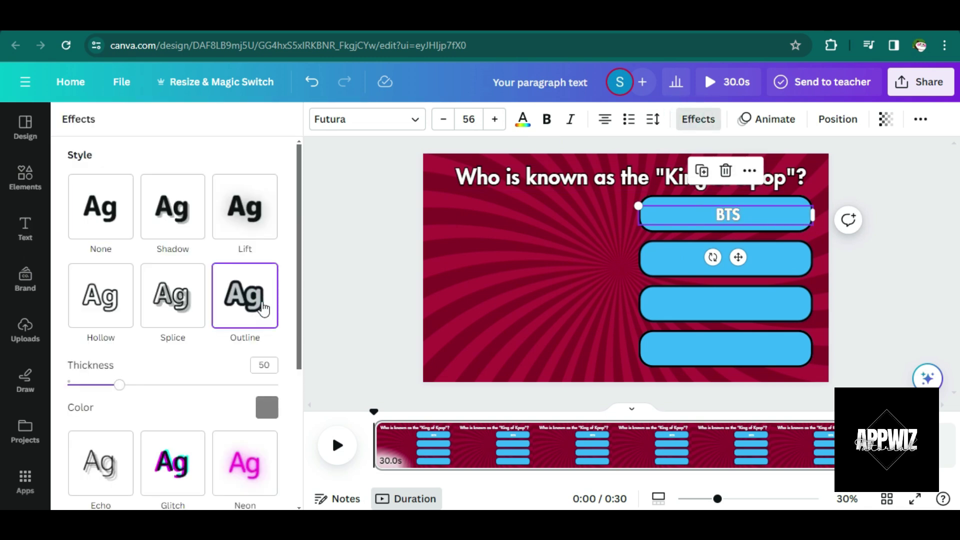
pyautogui.moveTo(221, 384); pyautogui.dragTo(143, 385)
# - Duplicate the BTS label into the second, third and fourth answer boxes
pyautogui.click(698, 216)
pyautogui.rightClick(698, 216)
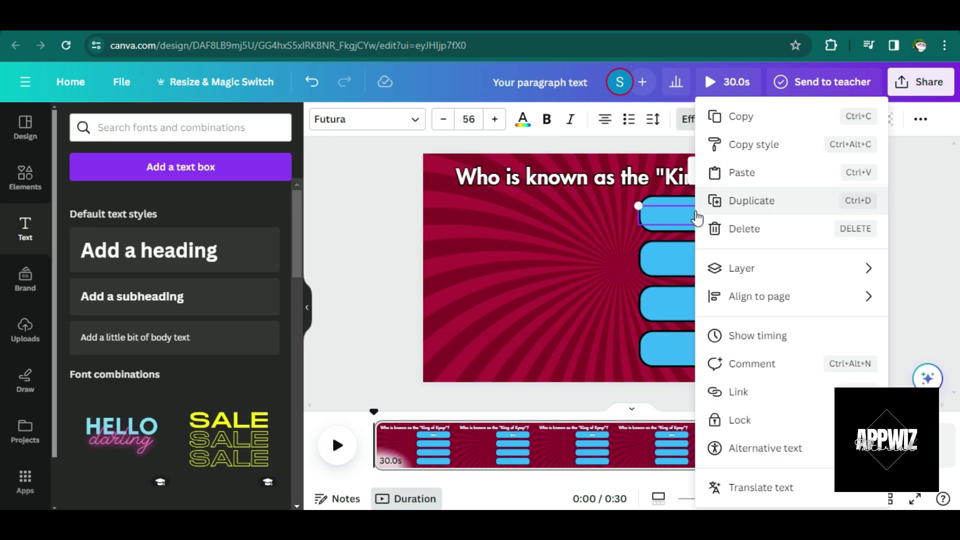
pyautogui.click(720, 218)
pyautogui.moveTo(714, 231); pyautogui.dragTo(709, 261)
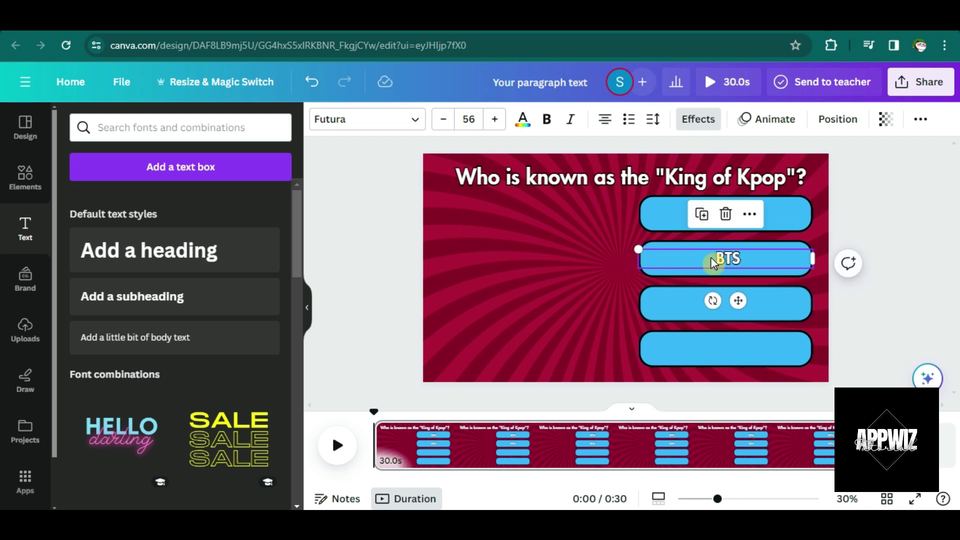
pyautogui.rightClick(711, 257)
pyautogui.click(745, 210)
pyautogui.rightClick(719, 302)
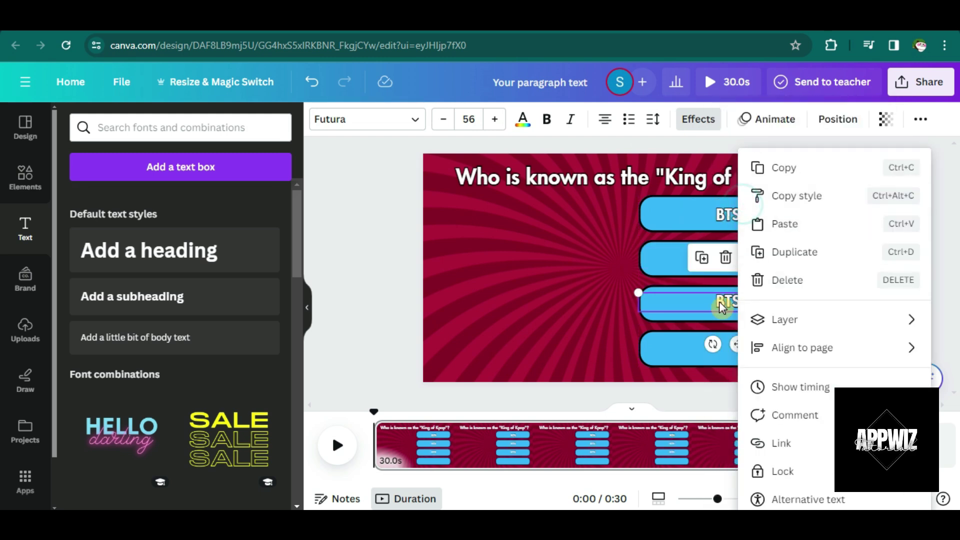
pyautogui.rightClick(713, 304)
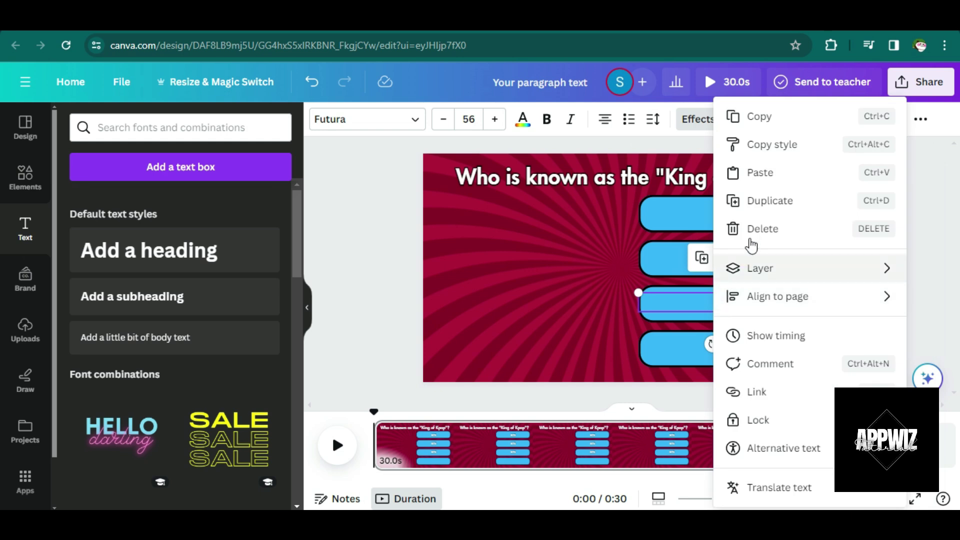
pyautogui.click(761, 205)
pyautogui.click(669, 329)
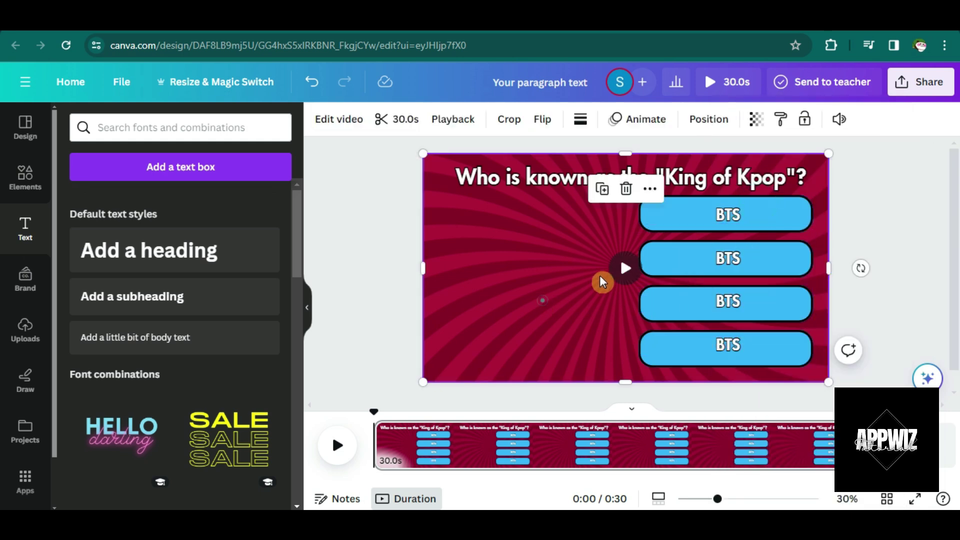
# - Copy EXO from the ChatGPT quiz table
pyautogui.click(709, 258)
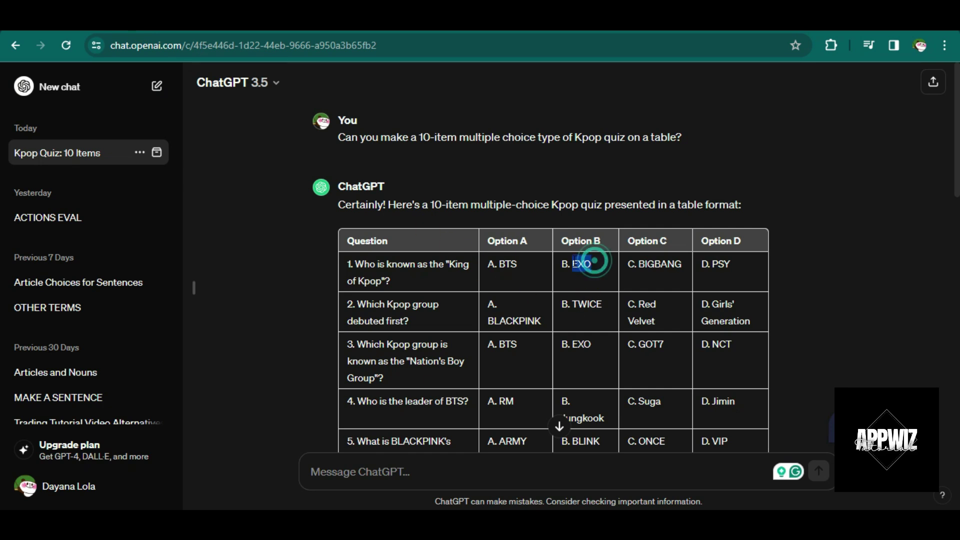
pyautogui.rightClick(575, 261)
pyautogui.click(601, 269)
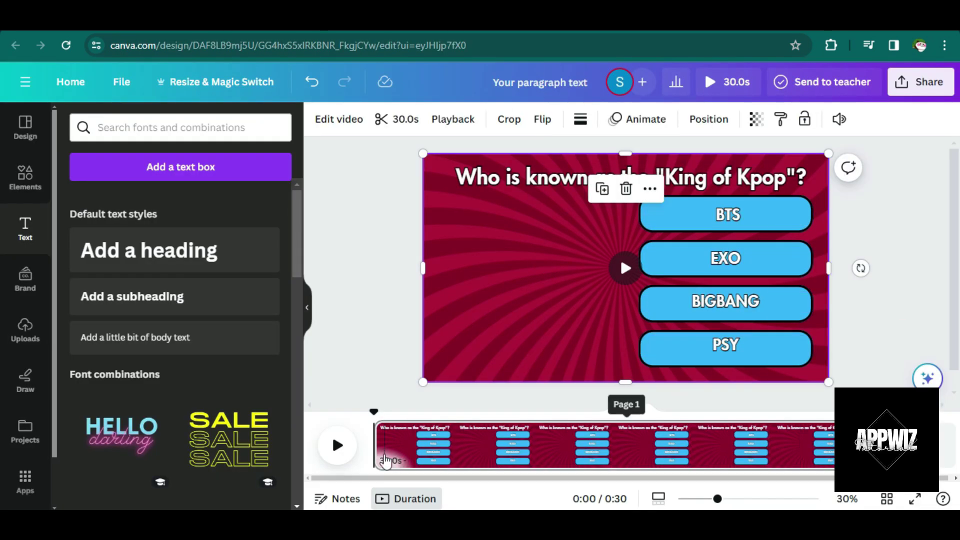
# - Trim the page from 30 to 15.0 seconds and place the playhead near 12 seconds
pyautogui.moveTo(875, 446); pyautogui.dragTo(619, 461)
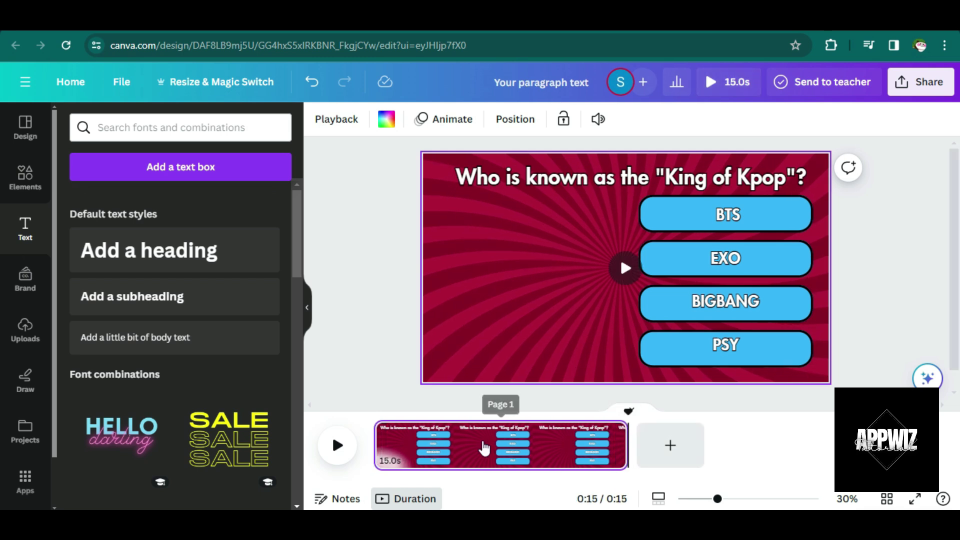
pyautogui.click(551, 422)
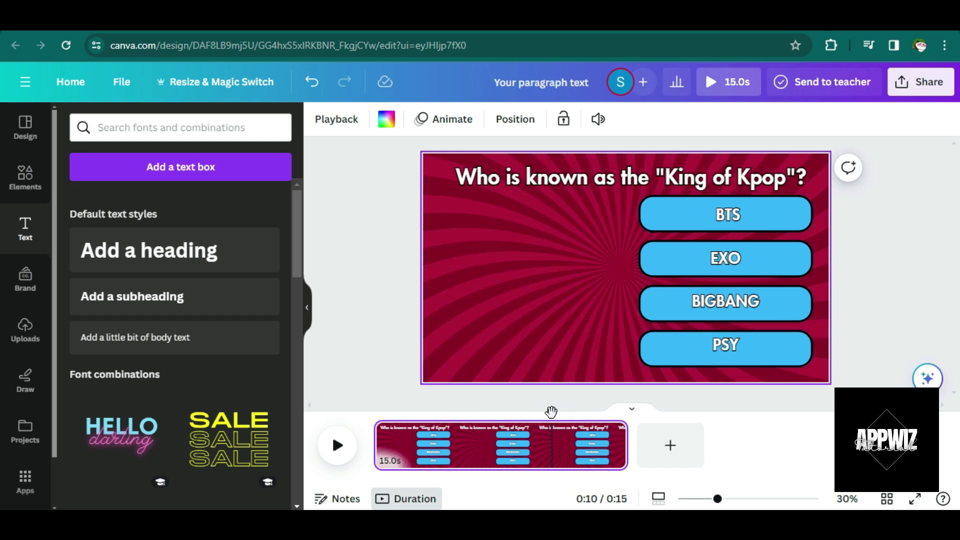
pyautogui.moveTo(552, 412); pyautogui.dragTo(578, 423)
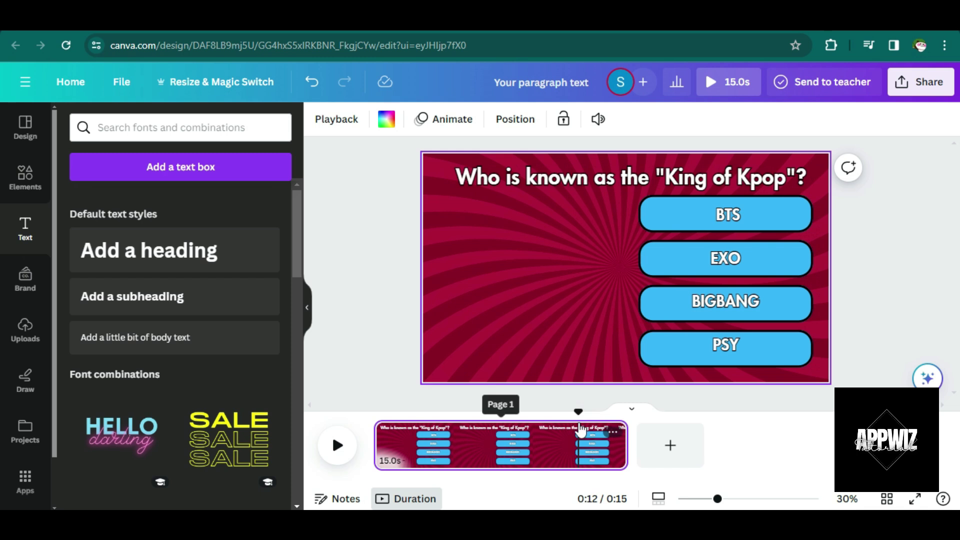
# - Split the page at the playhead into a 12.1-second page and a 2.9-second Page 2
pyautogui.rightClick(578, 448)
pyautogui.click(650, 386)
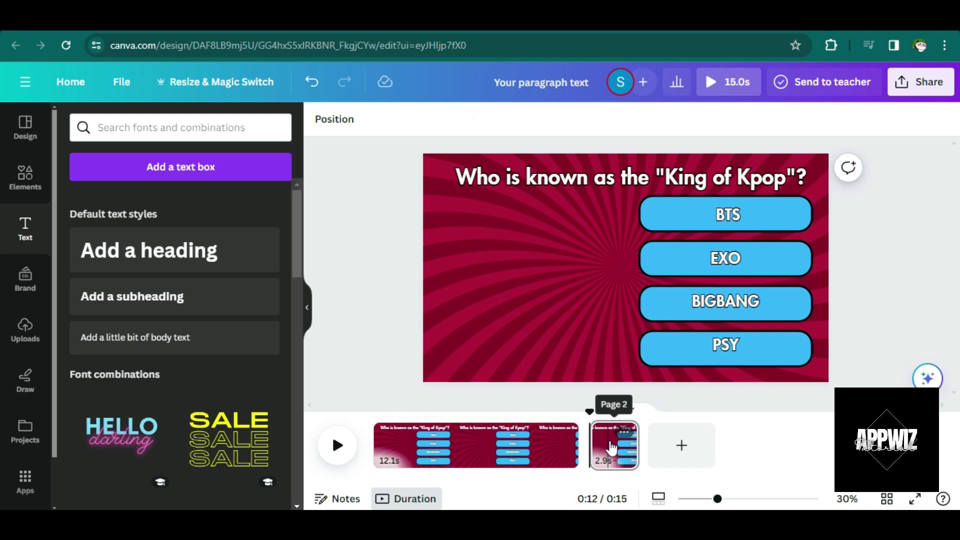
pyautogui.click(795, 310)
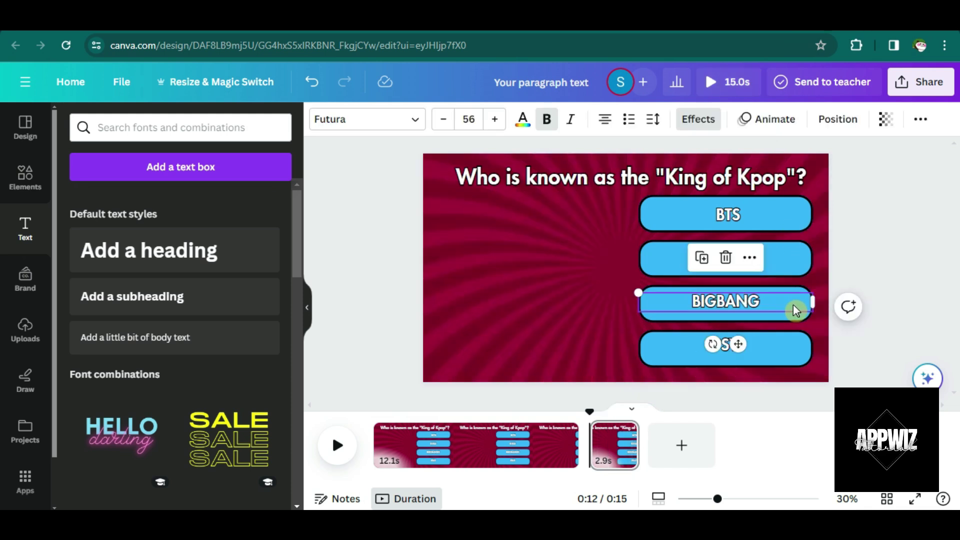
pyautogui.click(791, 318)
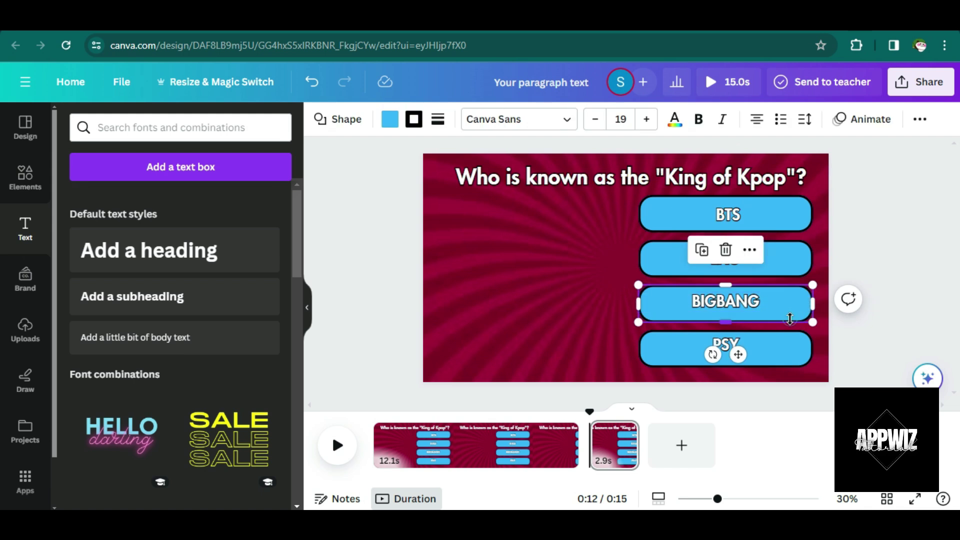
# - Duplicate the third answer button, fill it with a teal-to-yellow gradient, and lay it over BIGBANG
pyautogui.rightClick(790, 318)
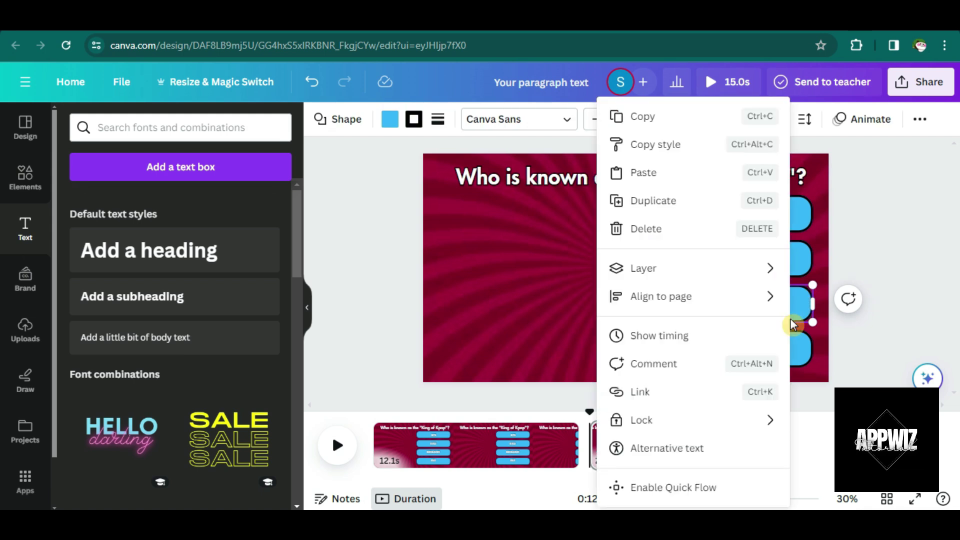
pyautogui.click(720, 199)
pyautogui.moveTo(793, 302); pyautogui.dragTo(605, 303)
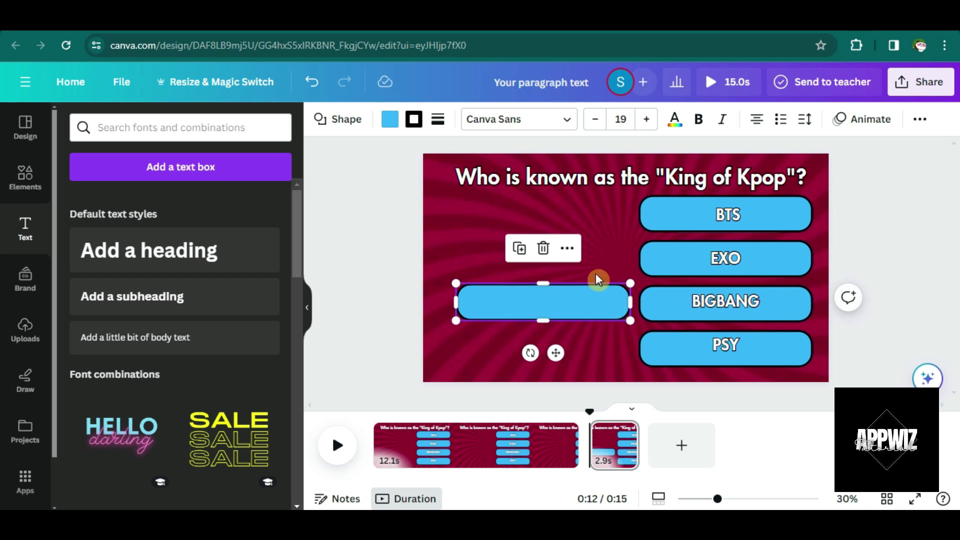
pyautogui.click(390, 120)
pyautogui.scroll(-3, 272, 401)
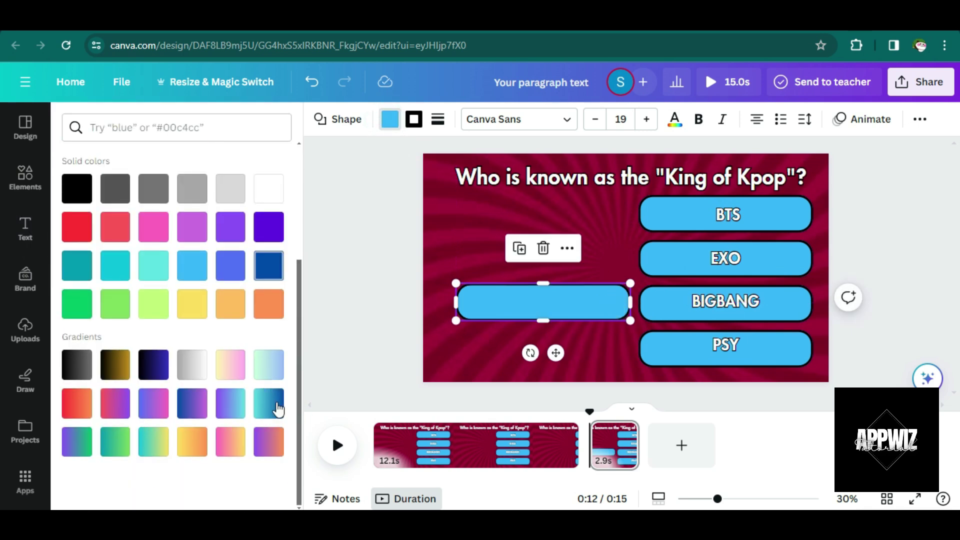
pyautogui.click(153, 449)
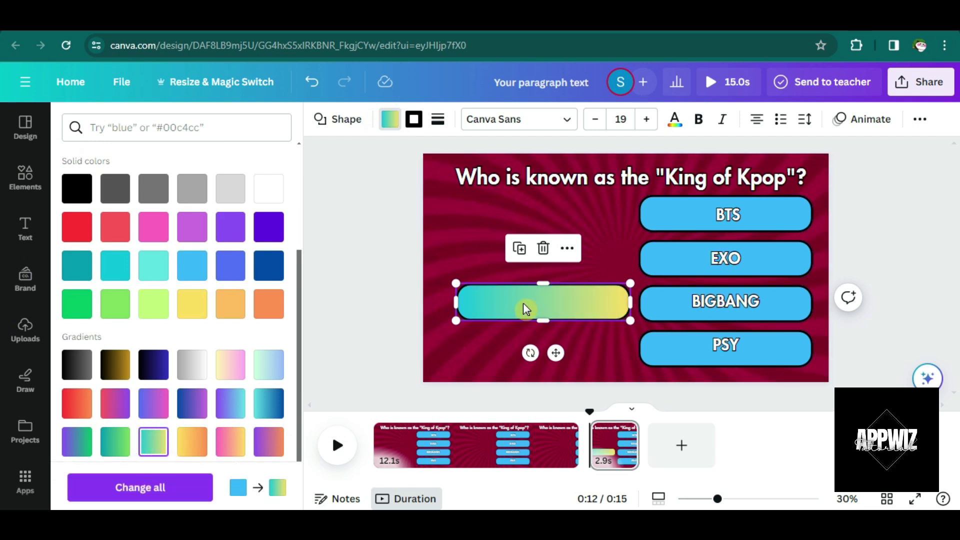
pyautogui.moveTo(525, 305); pyautogui.dragTo(708, 303)
pyautogui.rightClick(656, 314)
# - Send the gradient button backward behind the BIGBANG label
pyautogui.click(721, 268)
pyautogui.click(525, 325)
pyautogui.doubleClick(524, 325)
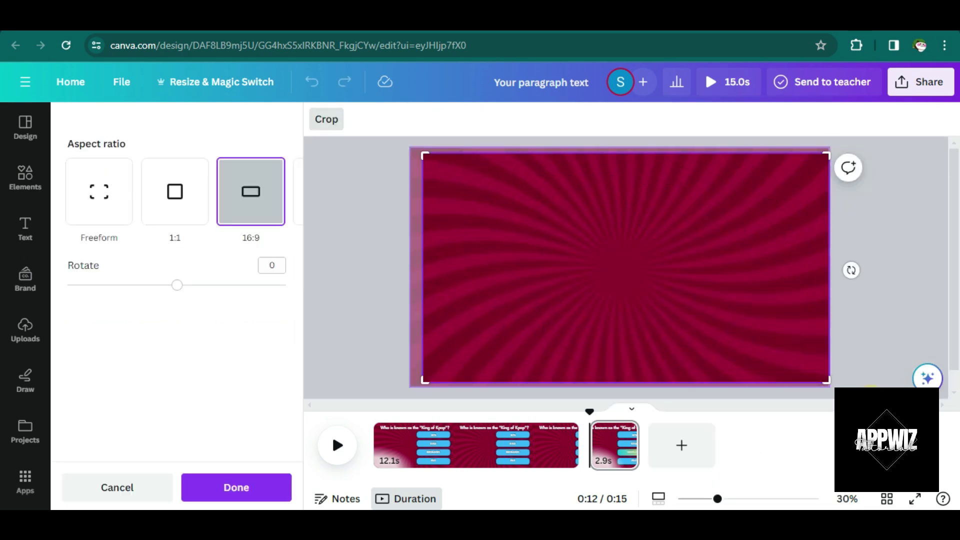
pyautogui.press('Escape')
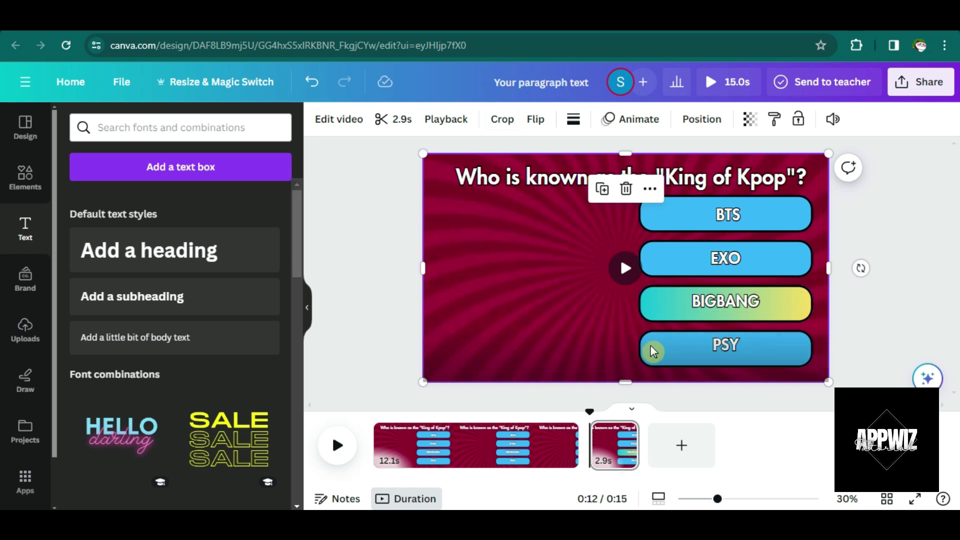
# - Refill the BIGBANG button with a yellow-to-orange gradient instead of teal-yellow
pyautogui.click(781, 320)
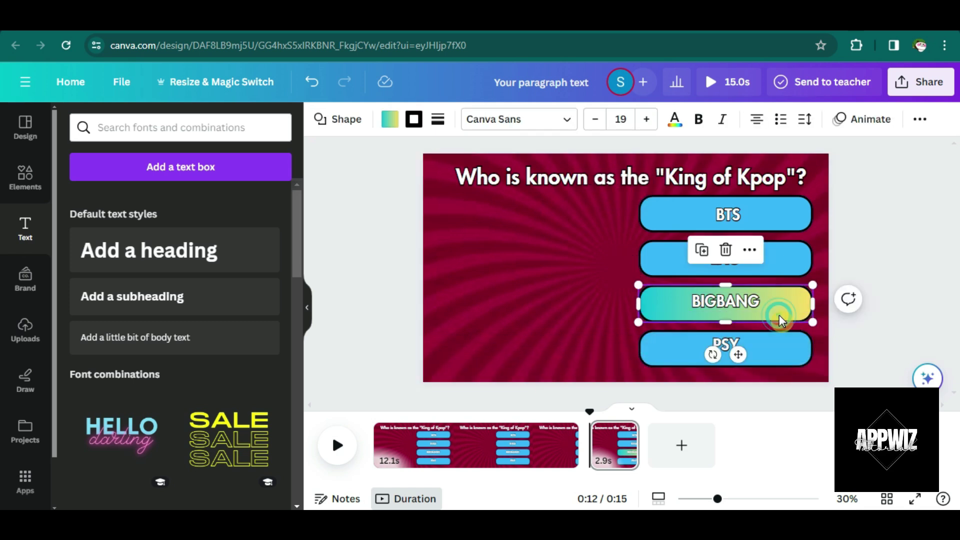
pyautogui.click(390, 119)
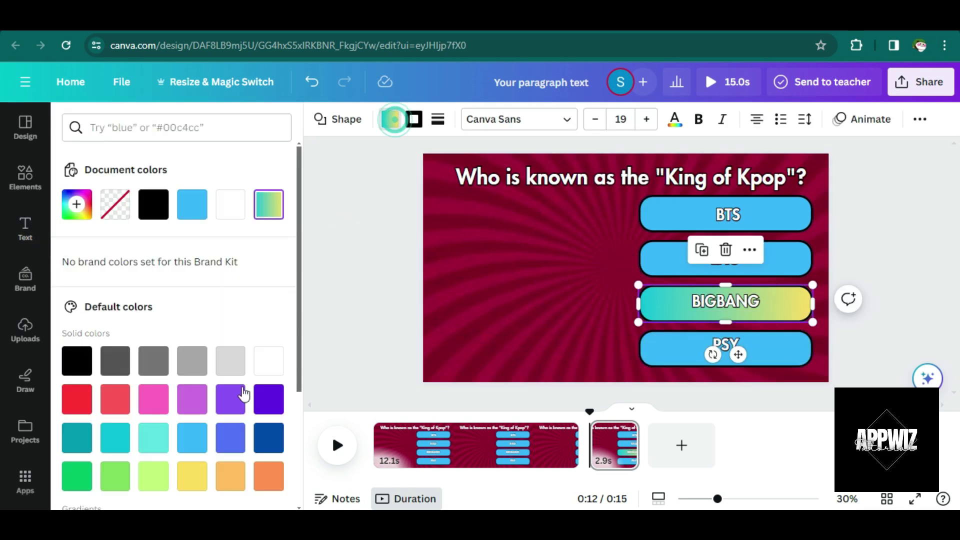
pyautogui.scroll(-3, 242, 398)
pyautogui.scroll(-1, 242, 397)
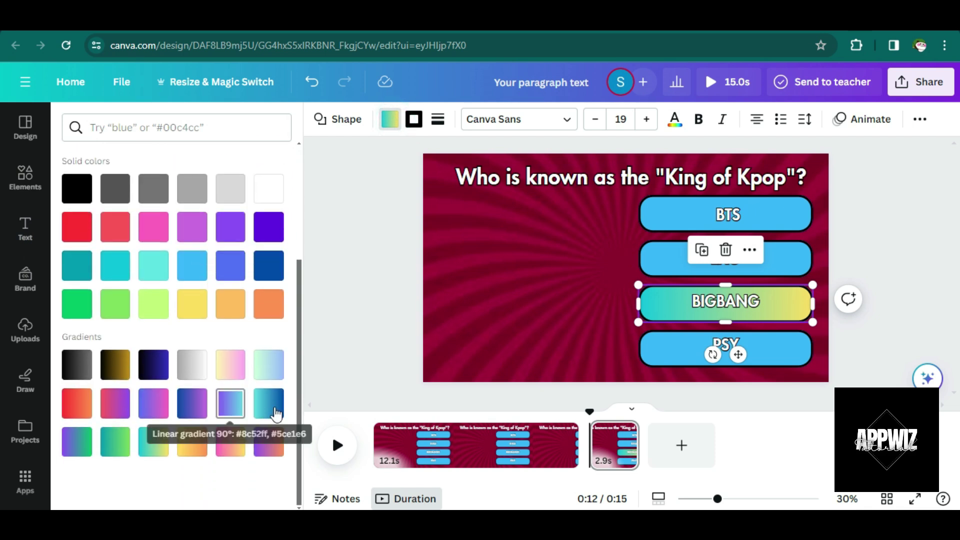
pyautogui.click(197, 450)
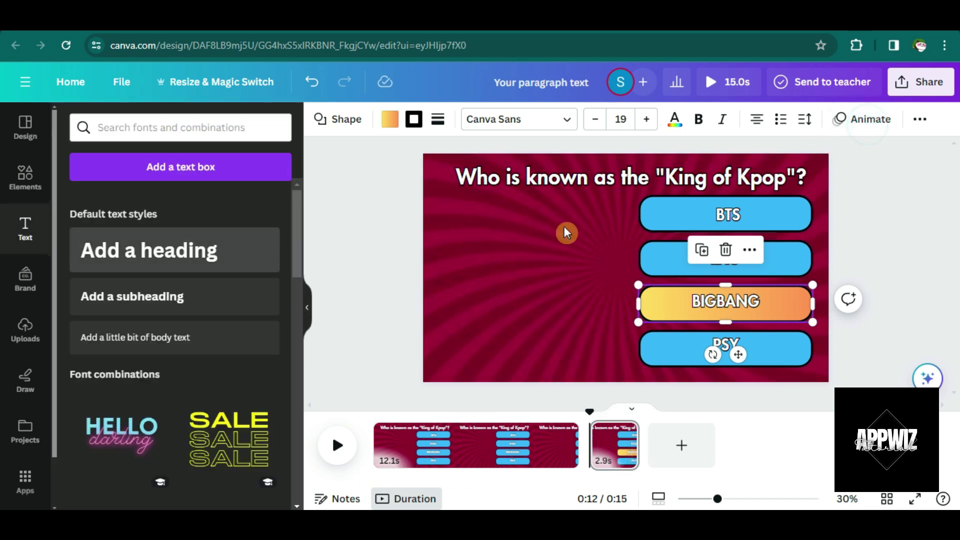
# - Give the BIGBANG button a left-to-right Wipe entrance animation with a tweaked speed
pyautogui.click(861, 133)
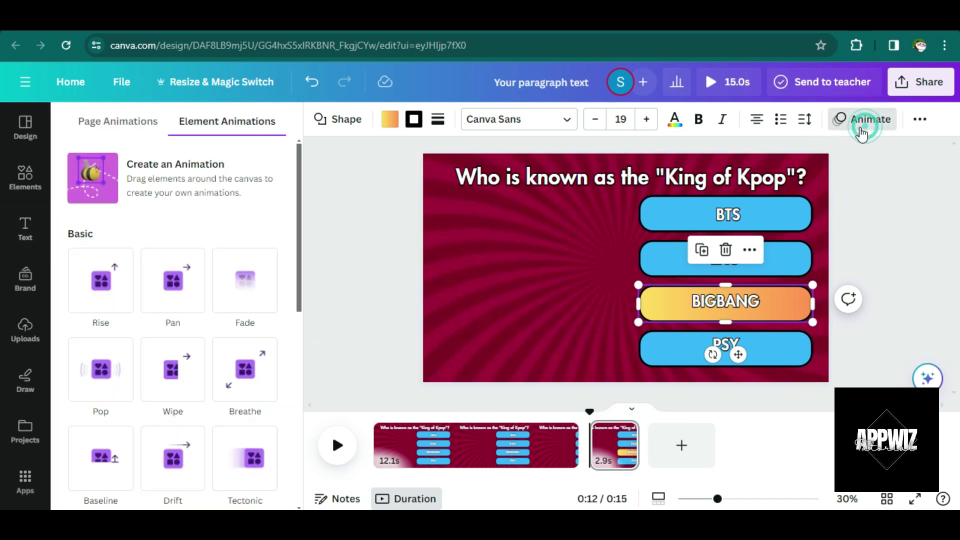
pyautogui.click(247, 300)
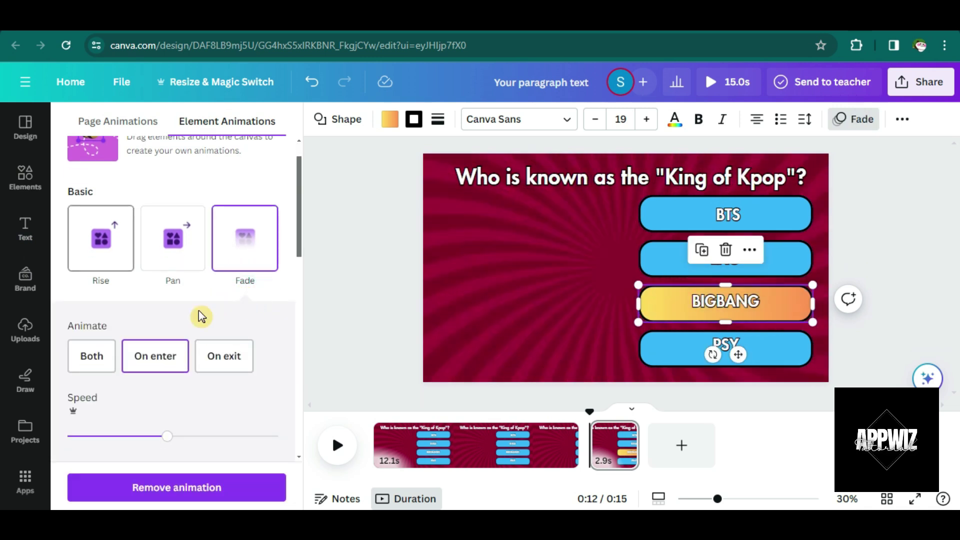
pyautogui.scroll(-4, 238, 292)
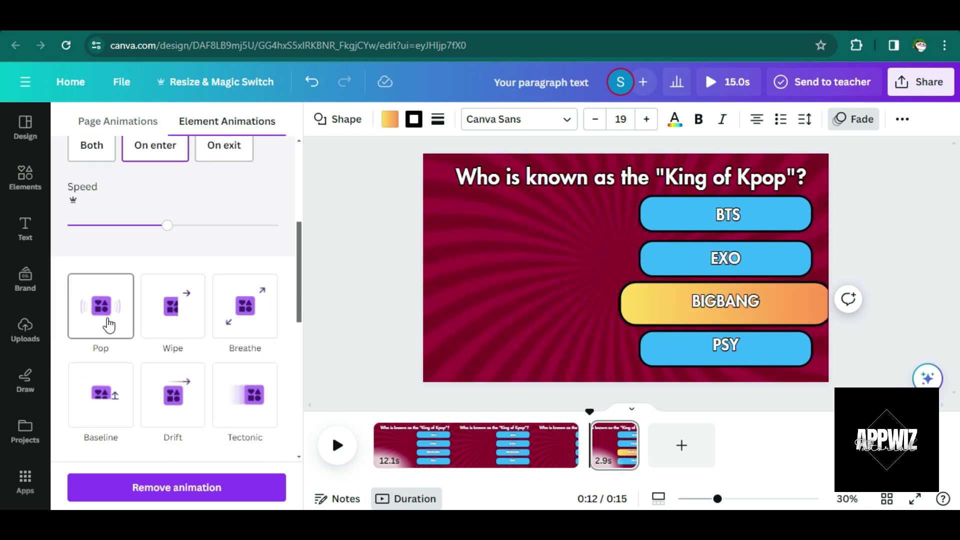
pyautogui.click(171, 305)
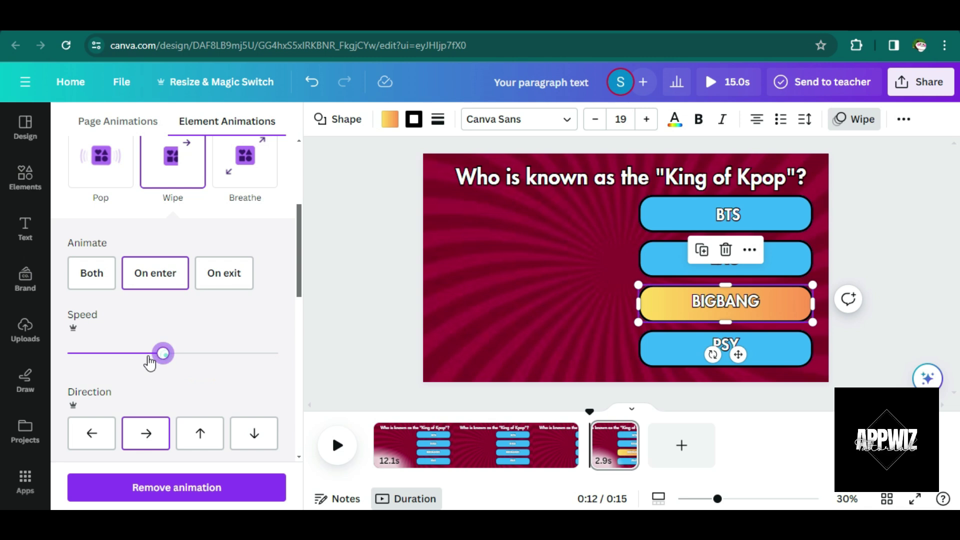
pyautogui.moveTo(143, 358); pyautogui.dragTo(93, 354)
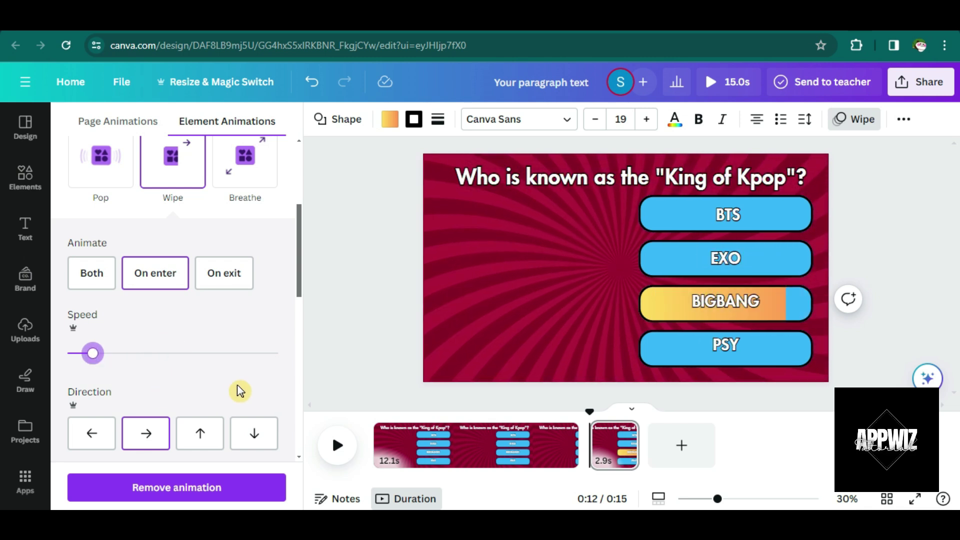
pyautogui.moveTo(93, 354); pyautogui.dragTo(165, 361)
pyautogui.press('Escape')
# - Search elements for 'frame' and place a resized circle frame below the question title
pyautogui.click(26, 181)
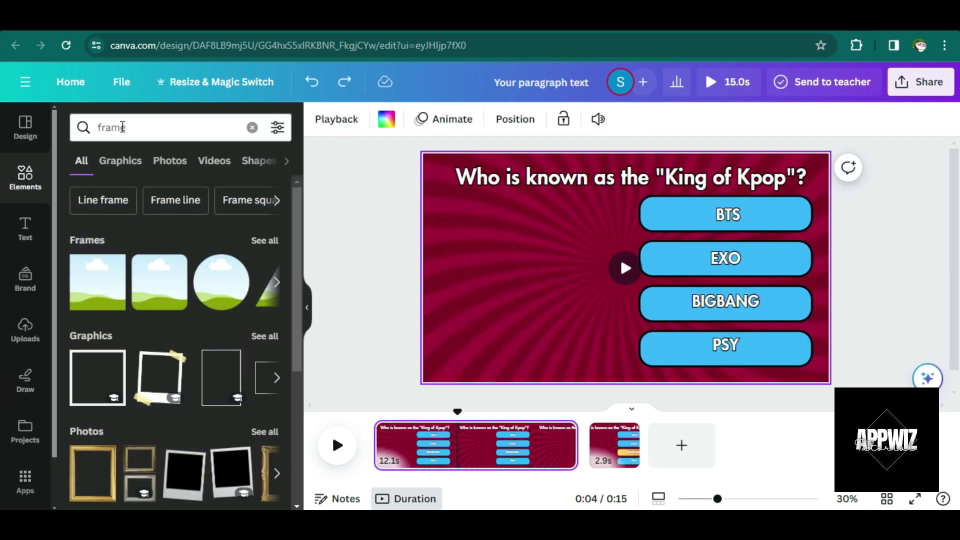
pyautogui.moveTo(132, 127); pyautogui.dragTo(99, 126)
pyautogui.press('Return')
pyautogui.click(151, 129)
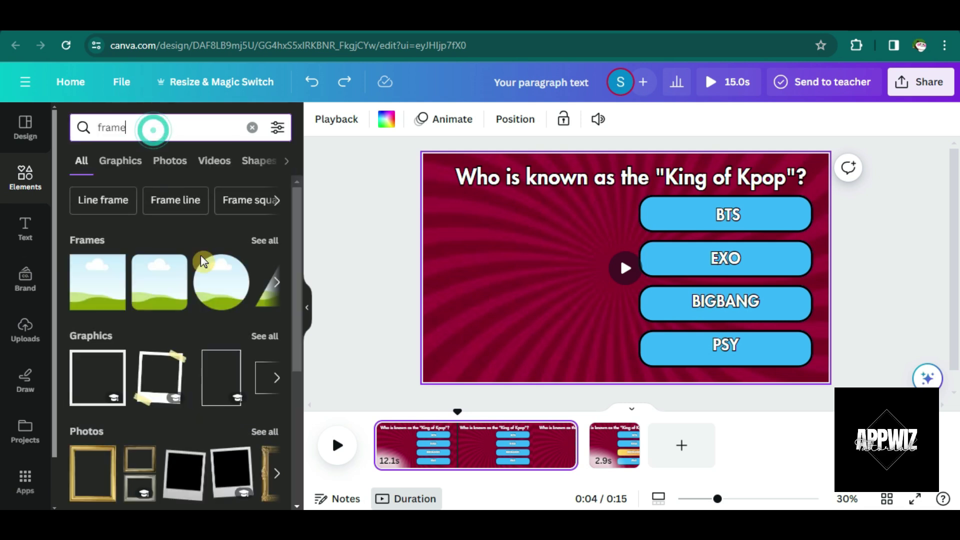
pyautogui.moveTo(220, 279); pyautogui.dragTo(493, 228)
pyautogui.moveTo(582, 315); pyautogui.dragTo(544, 276)
pyautogui.moveTo(527, 244); pyautogui.dragTo(552, 238)
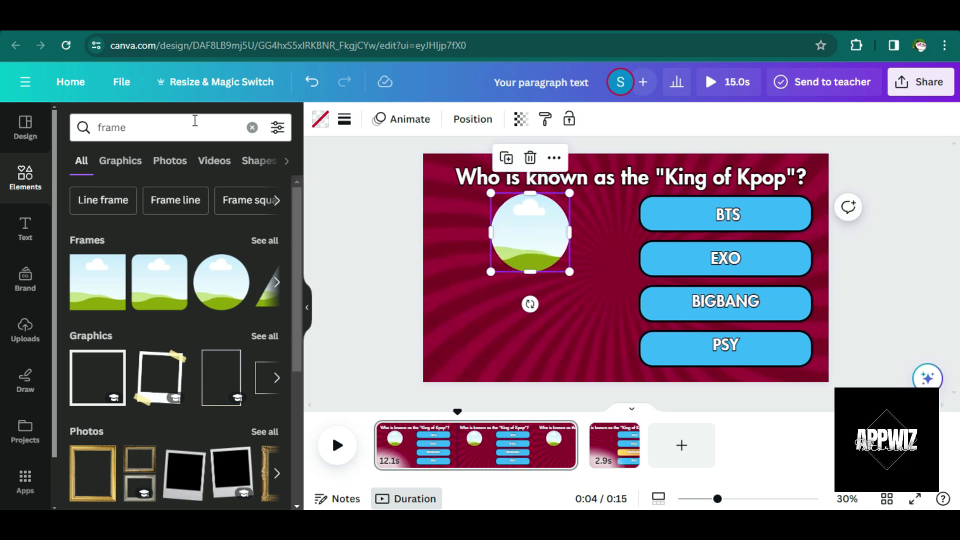
# - Fill the circle frame with a flip-style 'countdown timer 10 seconds' video and rewind playback
pyautogui.moveTo(161, 127); pyautogui.dragTo(106, 129)
pyautogui.write('count')
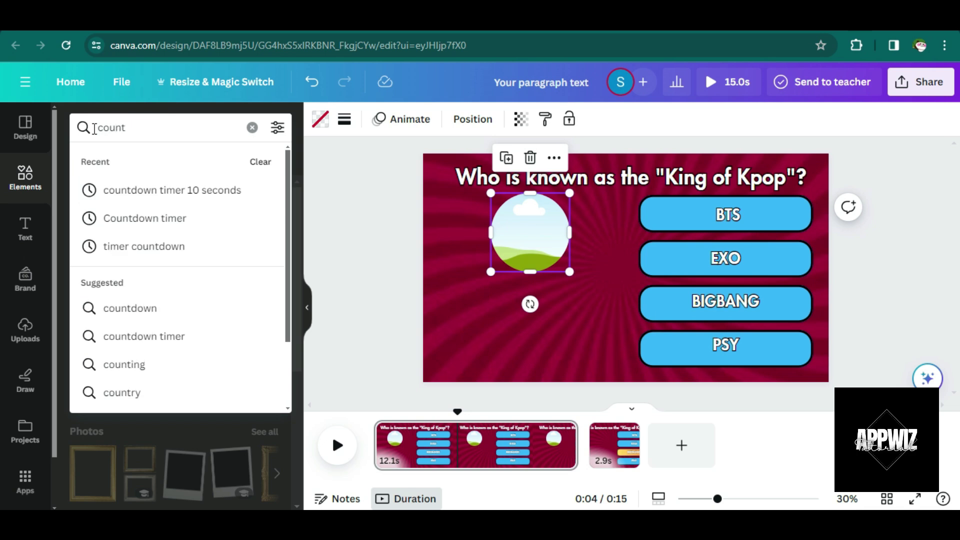
pyautogui.press('Down')
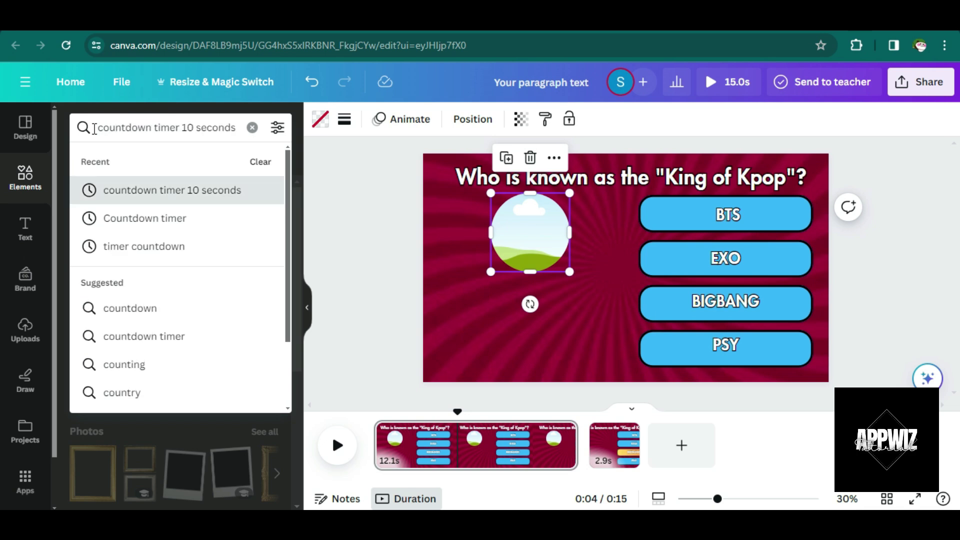
pyautogui.press('Return')
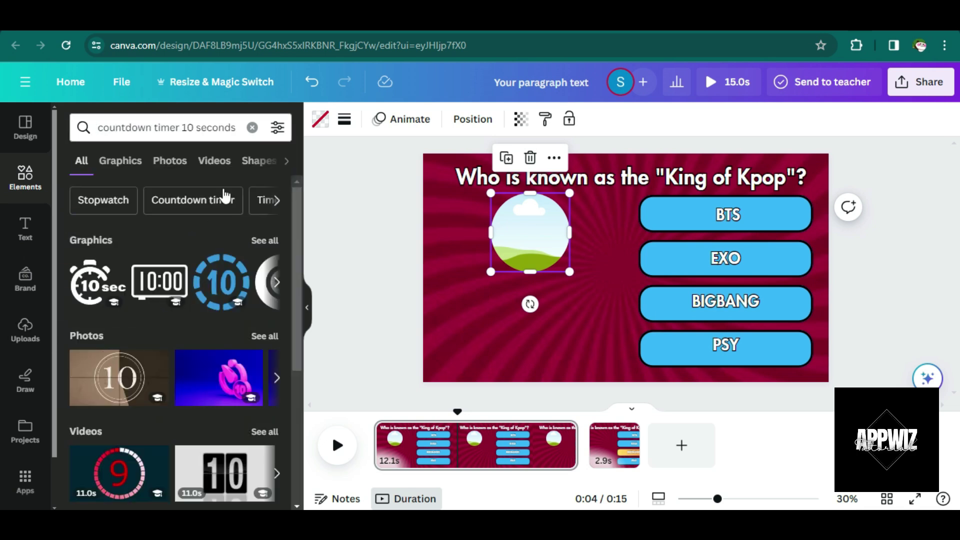
pyautogui.click(209, 165)
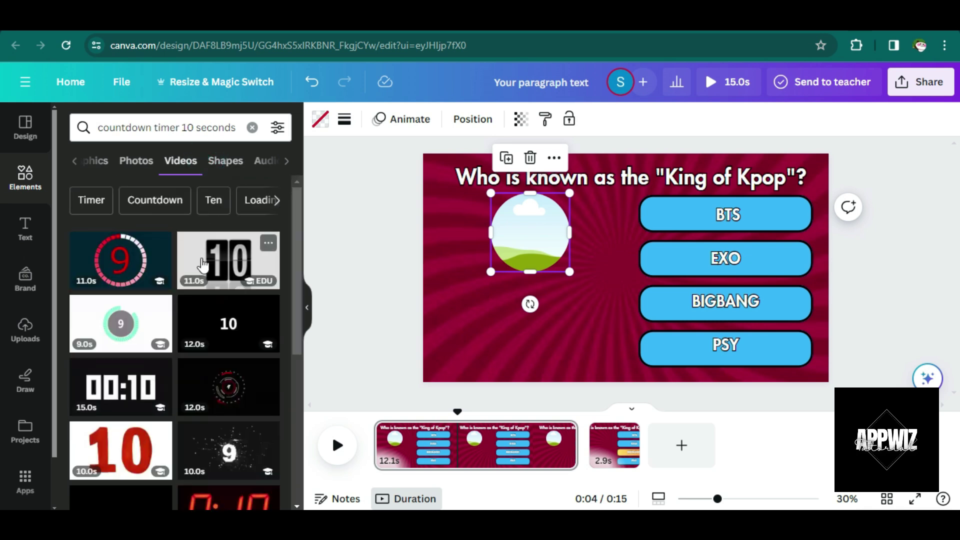
pyautogui.moveTo(231, 254); pyautogui.dragTo(568, 272)
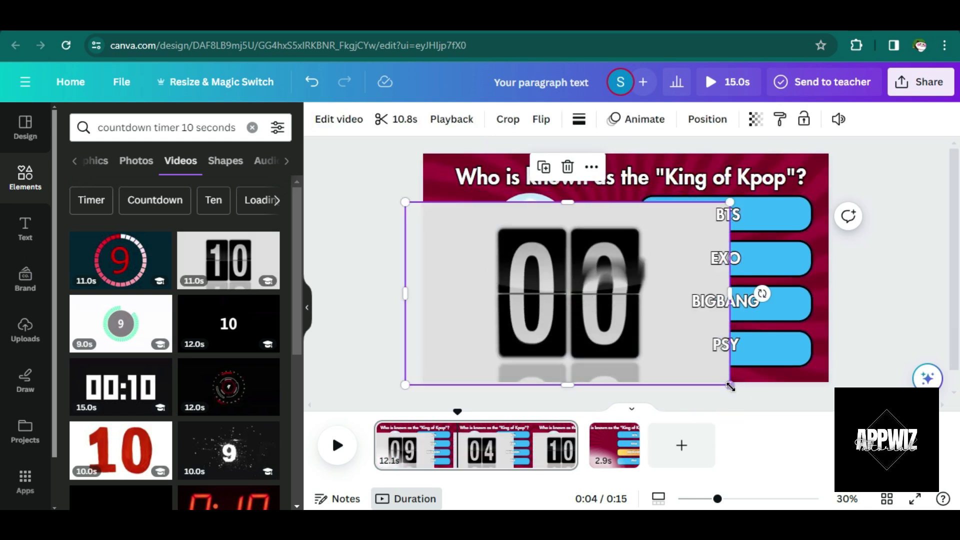
pyautogui.moveTo(729, 385); pyautogui.dragTo(551, 306)
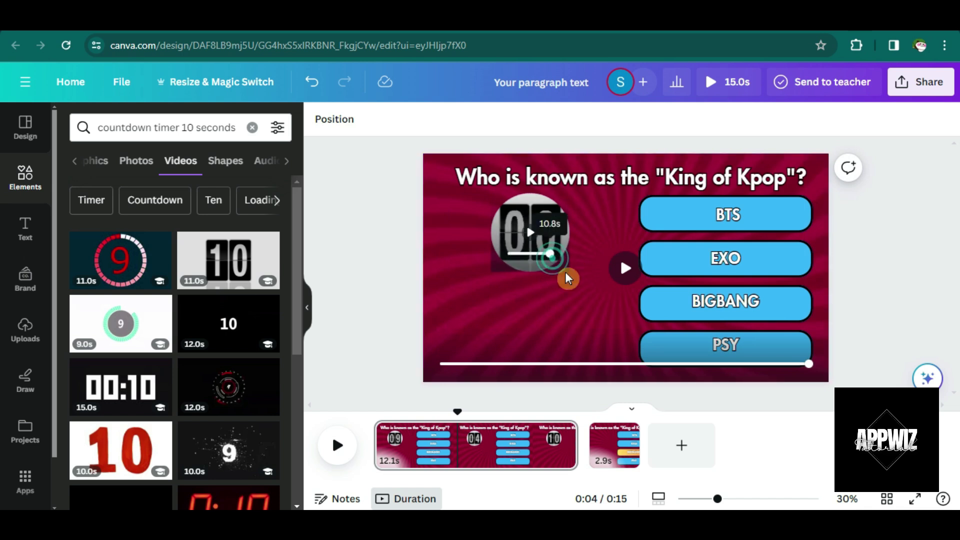
pyautogui.click(561, 268)
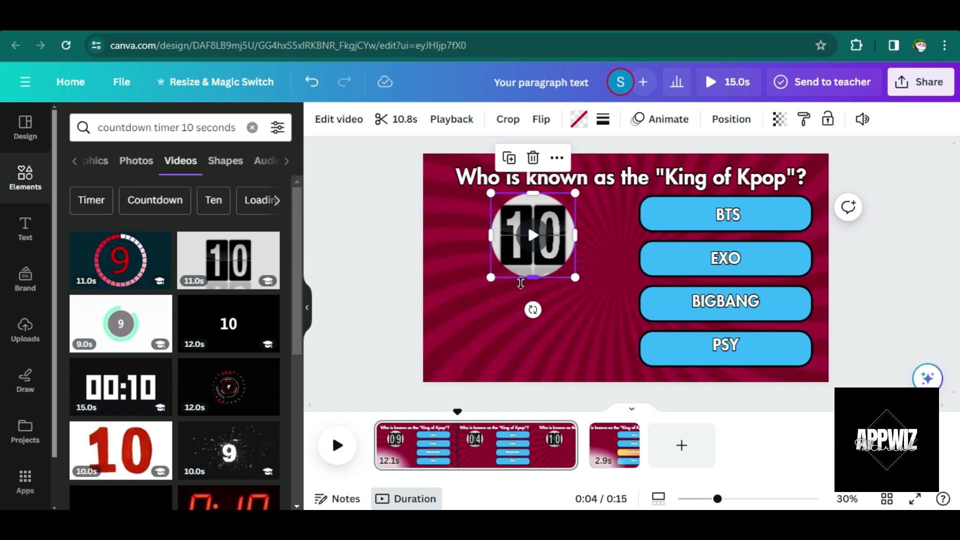
pyautogui.click(376, 412)
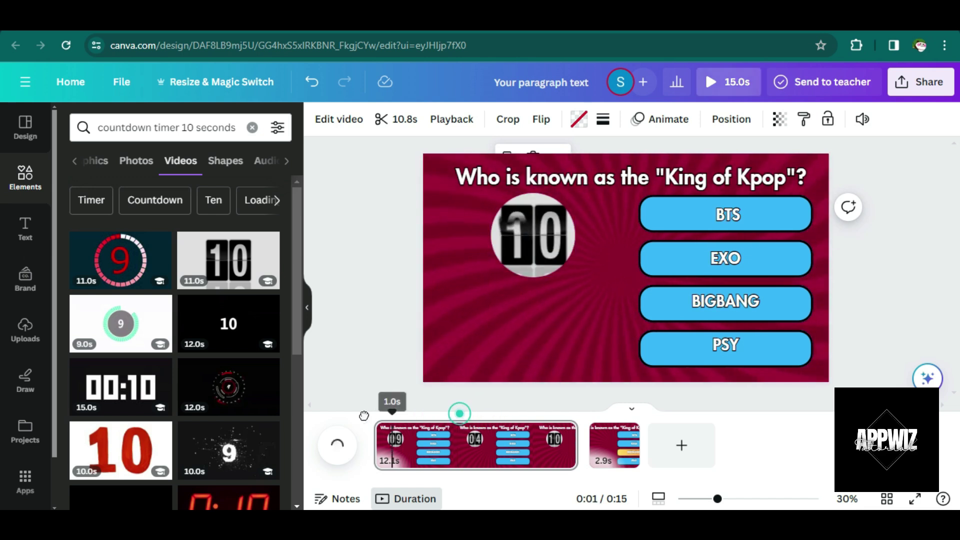
# - Preview the countdown, then select the background video on the 2.9-second reveal page
pyautogui.click(338, 445)
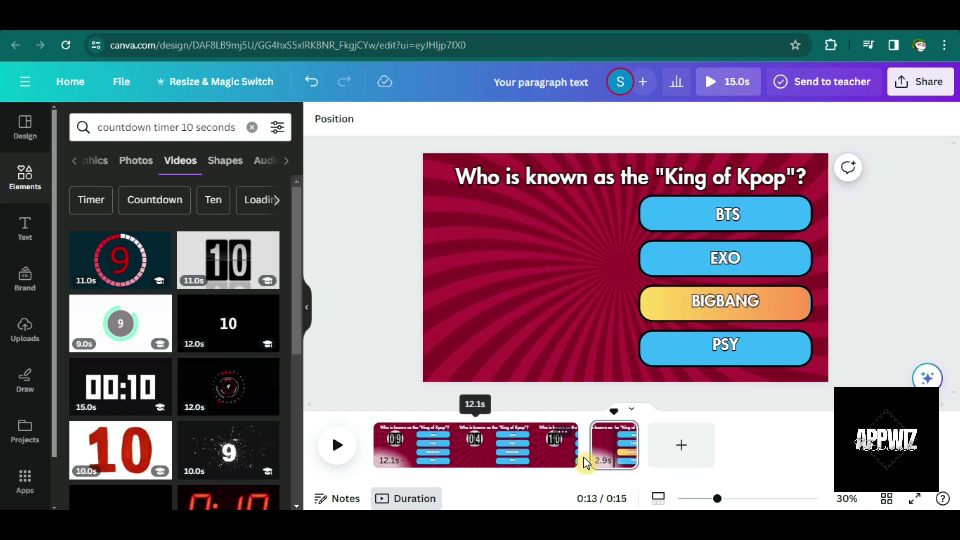
pyautogui.doubleClick(498, 319)
pyautogui.click(351, 331)
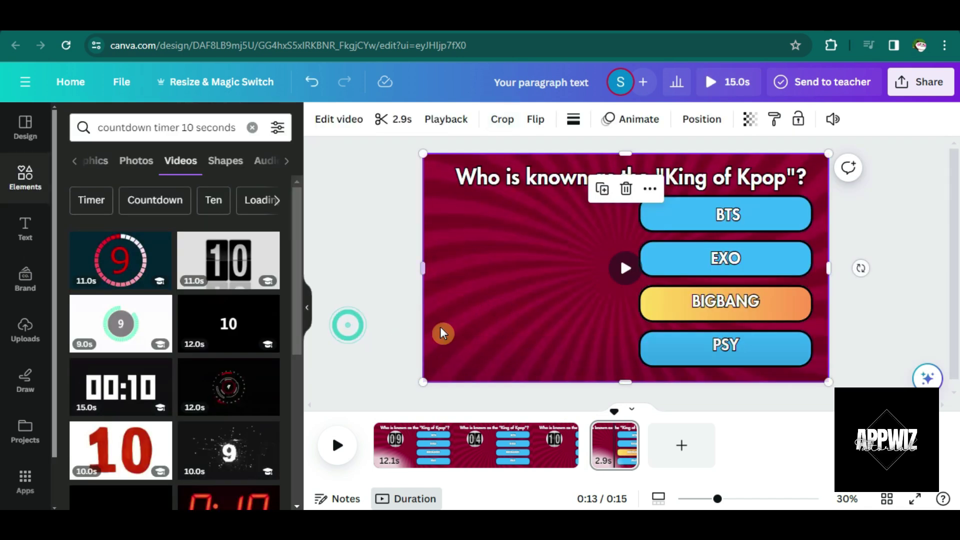
# - Back on the question page, search Elements graphics for 'cute question mark sticker'
pyautogui.click(476, 441)
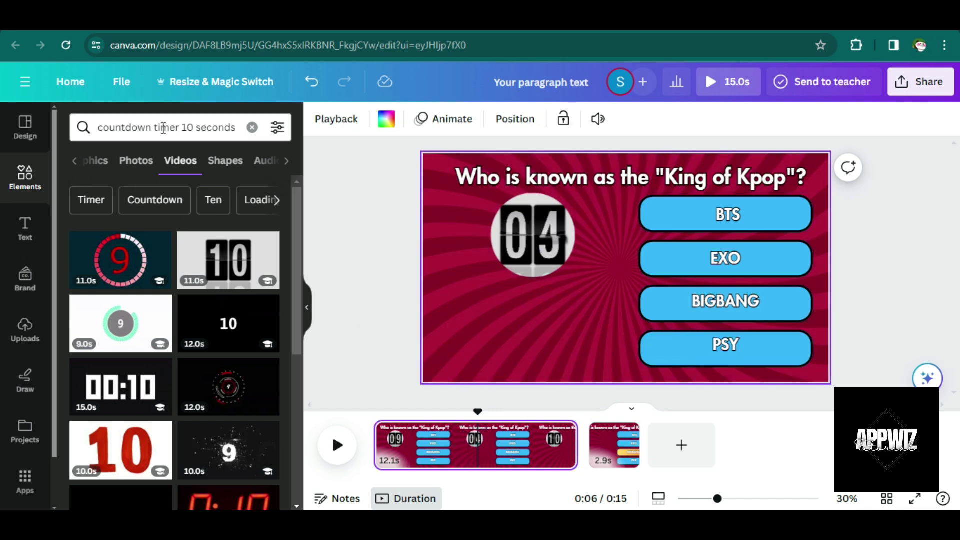
pyautogui.click(31, 147)
pyautogui.click(27, 180)
pyautogui.click(148, 129)
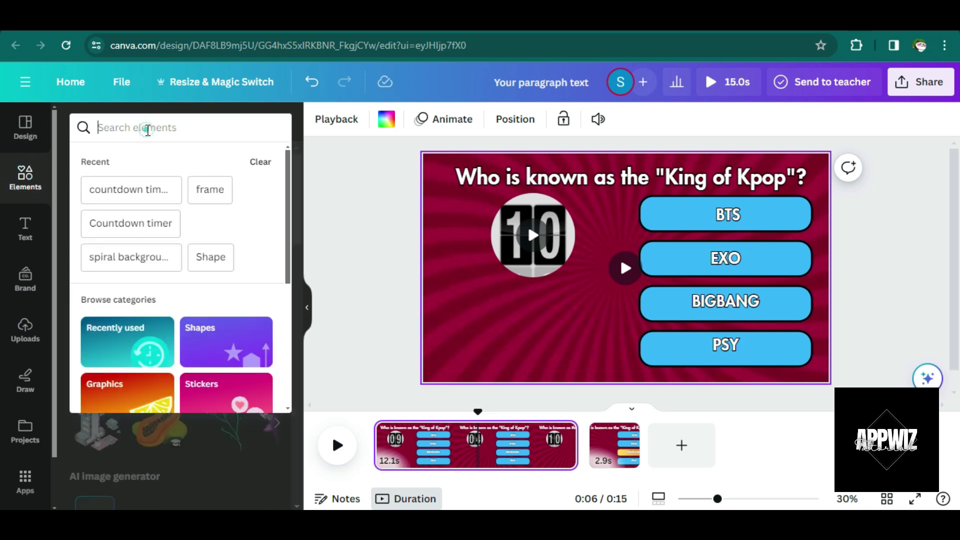
pyautogui.write('cute question mark')
pyautogui.press('Return')
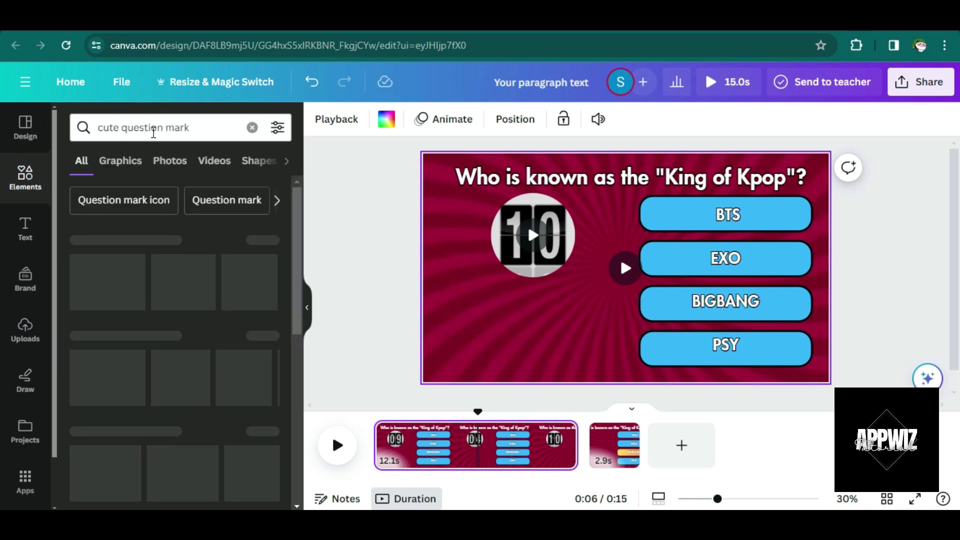
pyautogui.click(120, 158)
pyautogui.click(215, 159)
pyautogui.click(210, 125)
pyautogui.write('sticker')
pyautogui.press('Return')
pyautogui.click(117, 161)
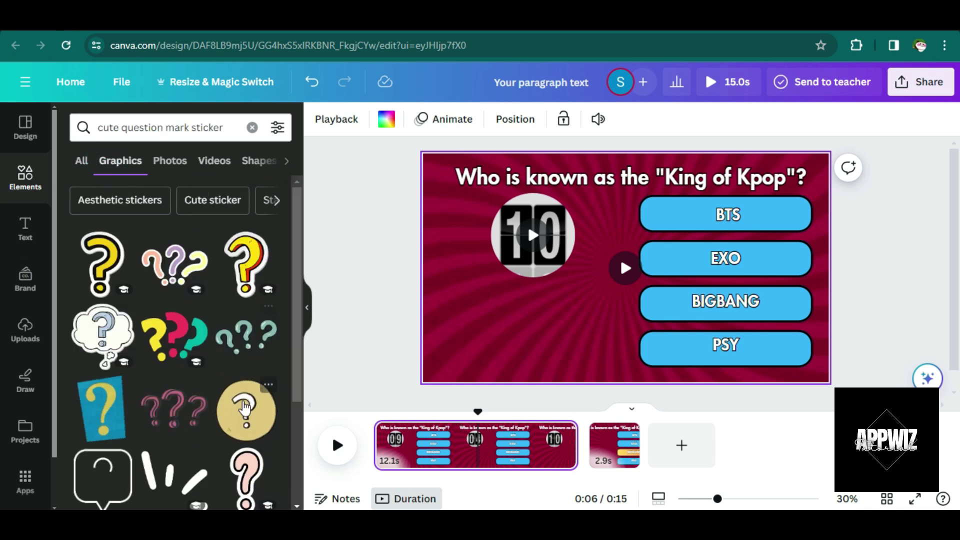
# - Add the speech-bubble question-mark sticker, shrunk and placed beside the timer, discarding the cloud one
pyautogui.scroll(-10, 245, 408)
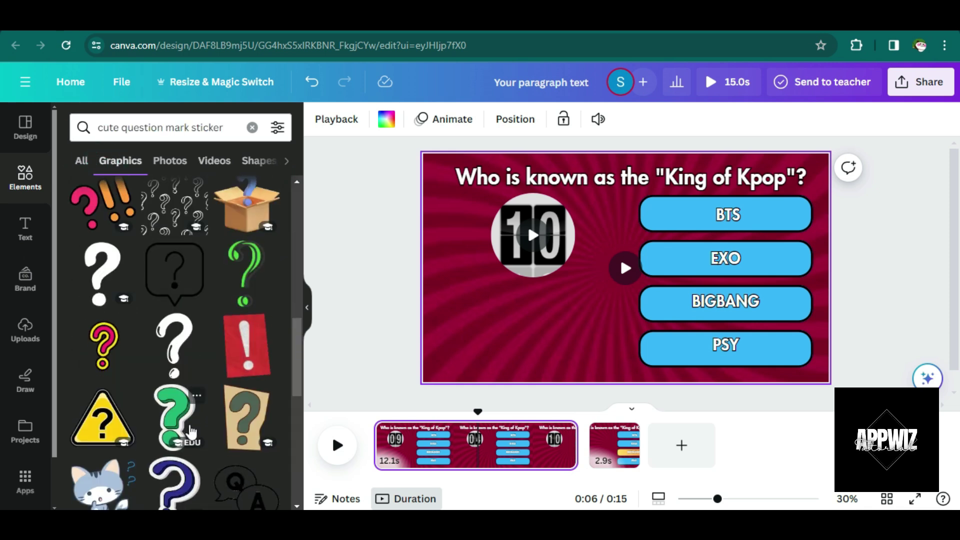
pyautogui.scroll(10, 190, 430)
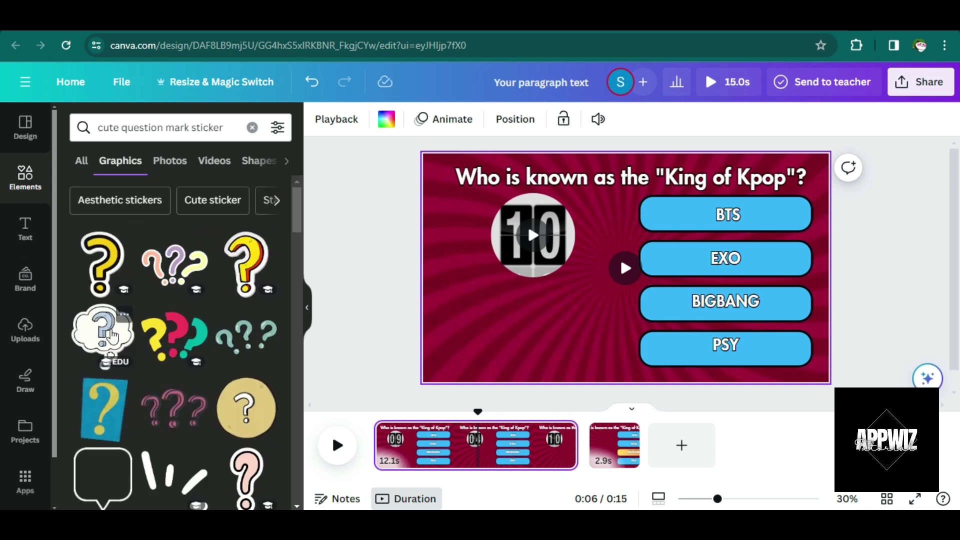
pyautogui.moveTo(111, 335); pyautogui.dragTo(580, 320)
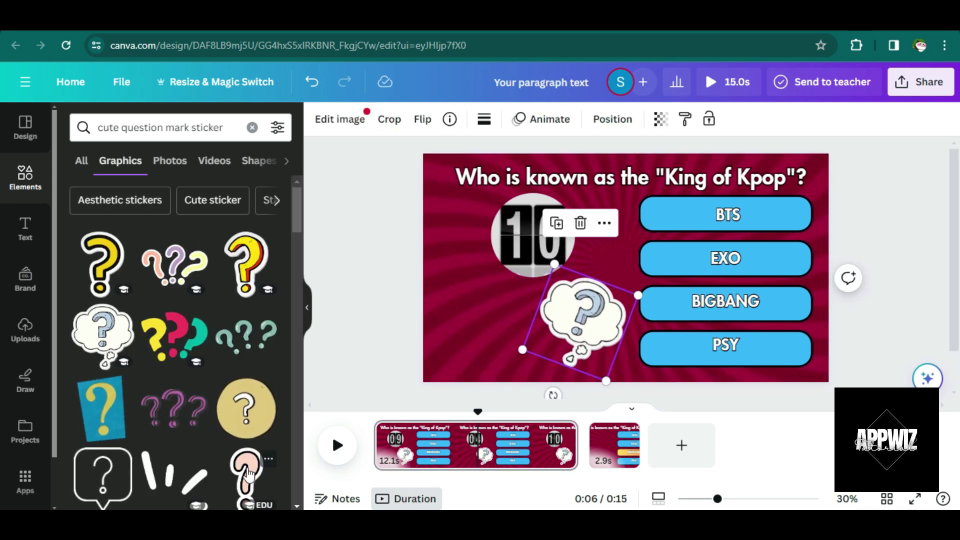
pyautogui.press('Delete')
pyautogui.moveTo(442, 354); pyautogui.dragTo(527, 280)
pyautogui.moveTo(657, 250); pyautogui.dragTo(594, 277)
# - Duplicate the sticker, set the copy left of the original, and return to the reveal page
pyautogui.rightClick(587, 308)
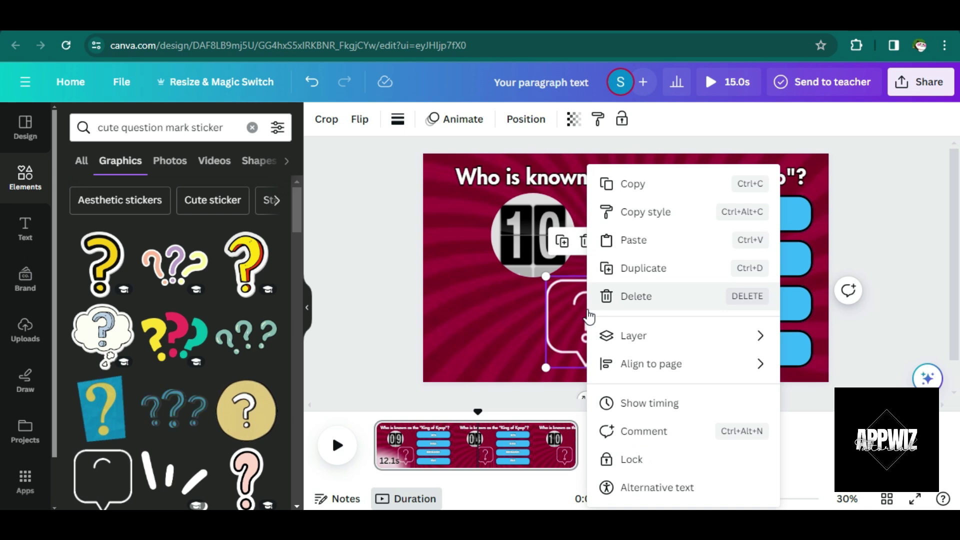
pyautogui.click(635, 269)
pyautogui.moveTo(594, 320); pyautogui.dragTo(500, 319)
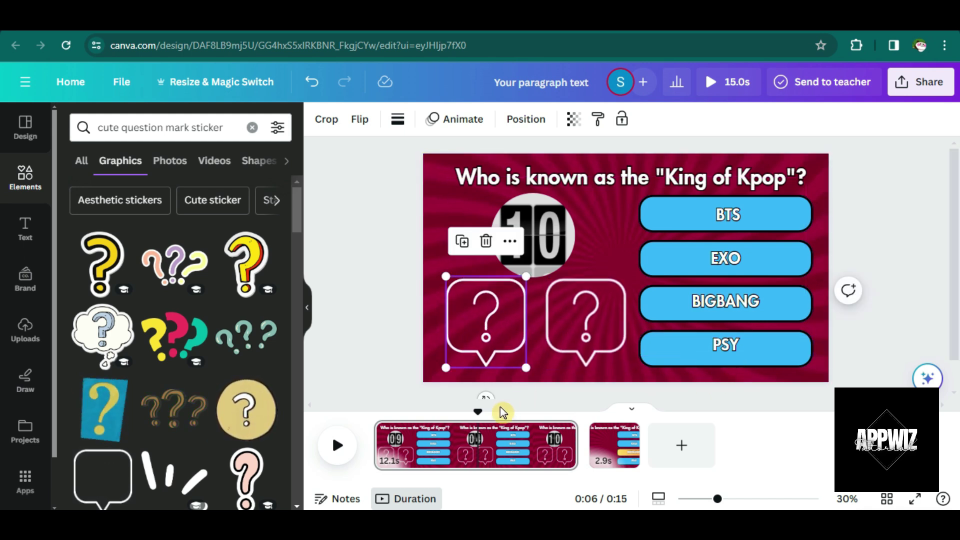
pyautogui.click(369, 198)
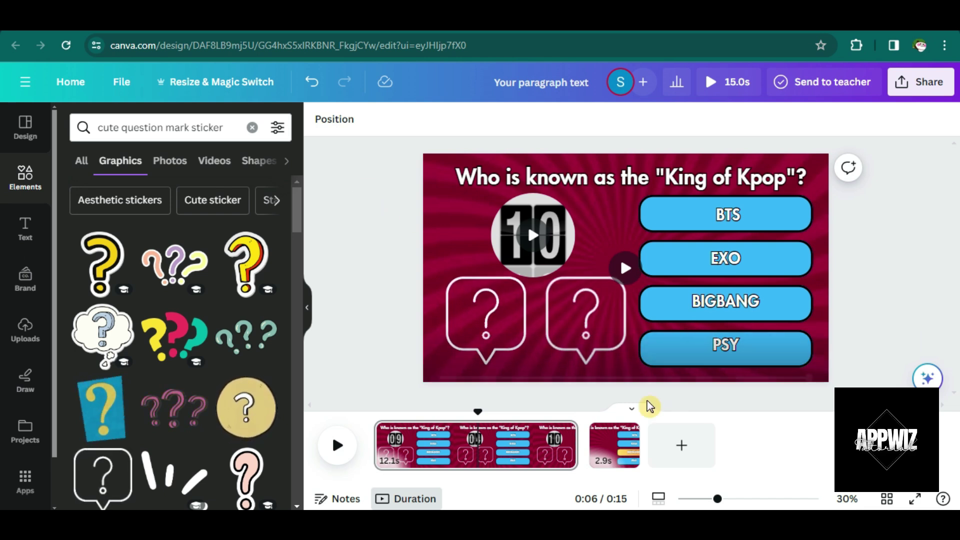
pyautogui.click(614, 445)
pyautogui.click(507, 337)
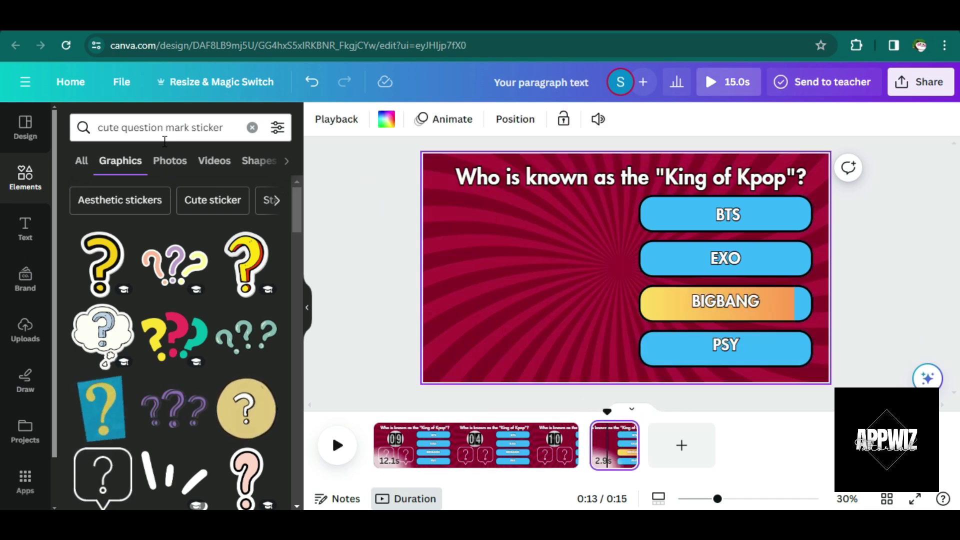
# - Search Elements for a 'cute sticker aha' graphic after trying 'light bulb cute'
pyautogui.click(252, 128)
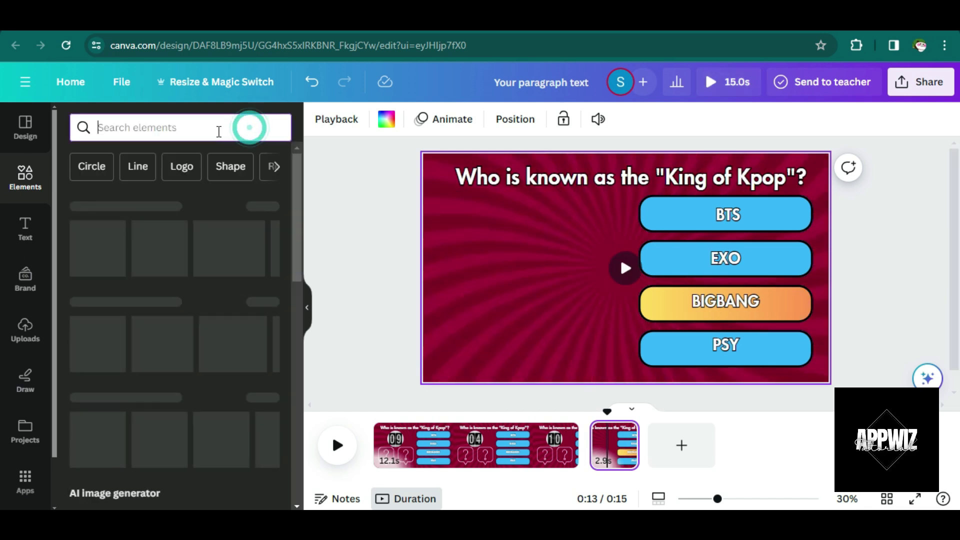
pyautogui.write('ligh')
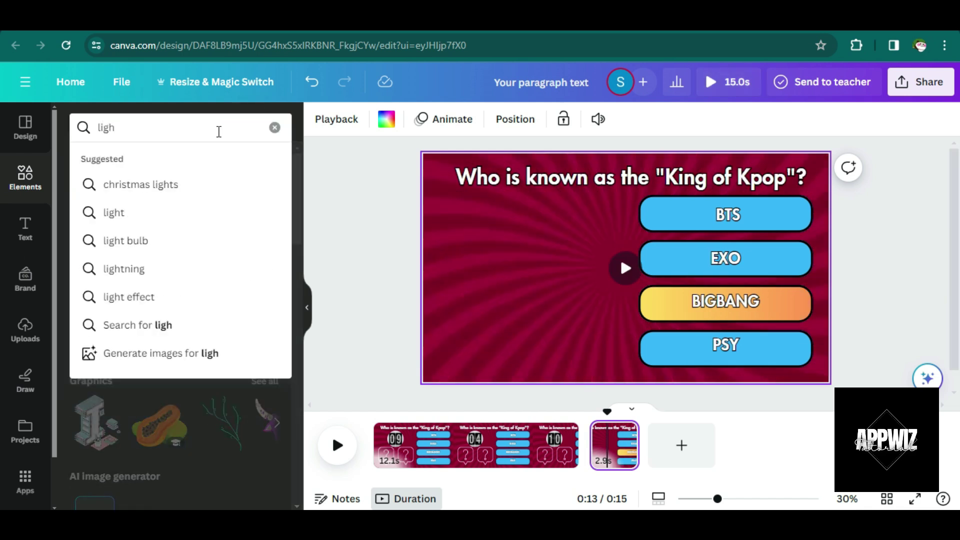
pyautogui.write('t bulb cute')
pyautogui.press('Return')
pyautogui.write('sticker')
pyautogui.press('Return')
pyautogui.write('cute sticker')
pyautogui.press('Return')
pyautogui.click(170, 129)
pyautogui.write('aha')
pyautogui.press('Return')
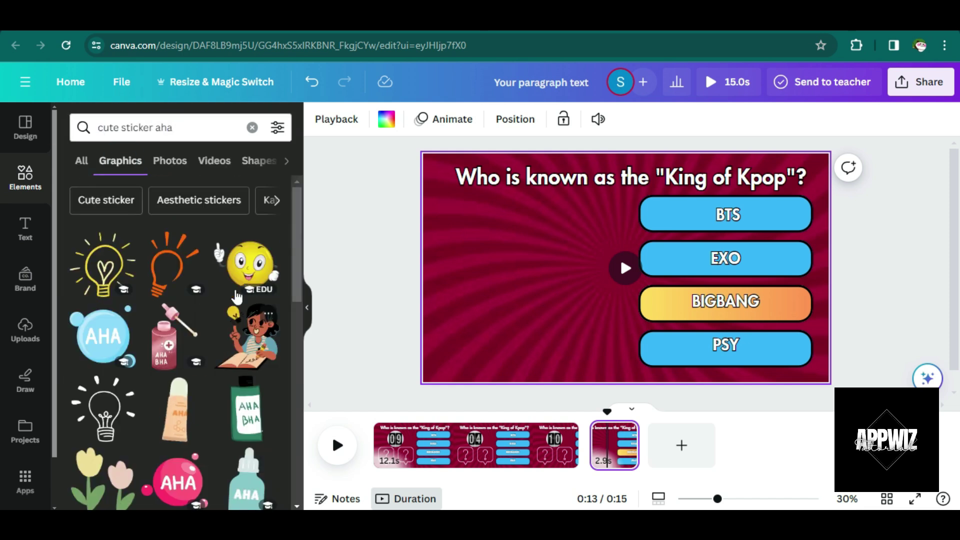
# - Place the yellow emoji sticker on the reveal page, enlarge it, and apply the Pan animation
pyautogui.moveTo(242, 275); pyautogui.dragTo(513, 274)
pyautogui.moveTo(575, 307); pyautogui.dragTo(604, 336)
pyautogui.moveTo(570, 299); pyautogui.dragTo(553, 292)
pyautogui.click(545, 120)
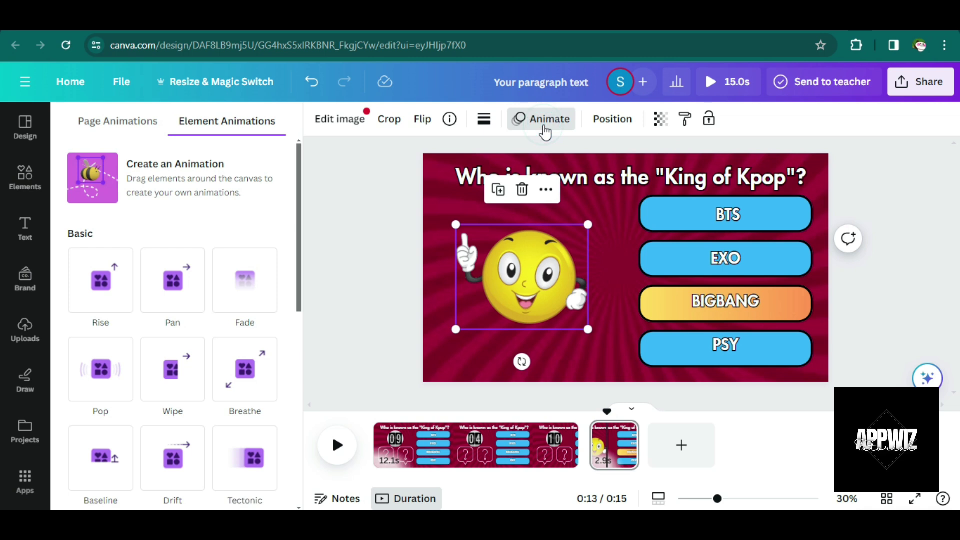
pyautogui.click(173, 281)
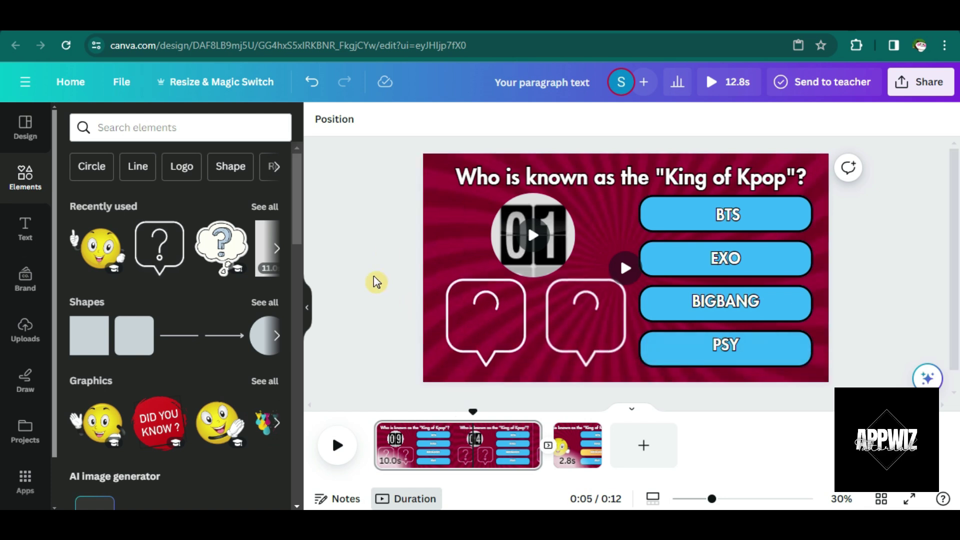
# - Open Bulk create's empty manual data-entry table, then switch to the ChatGPT tab
pyautogui.click(25, 482)
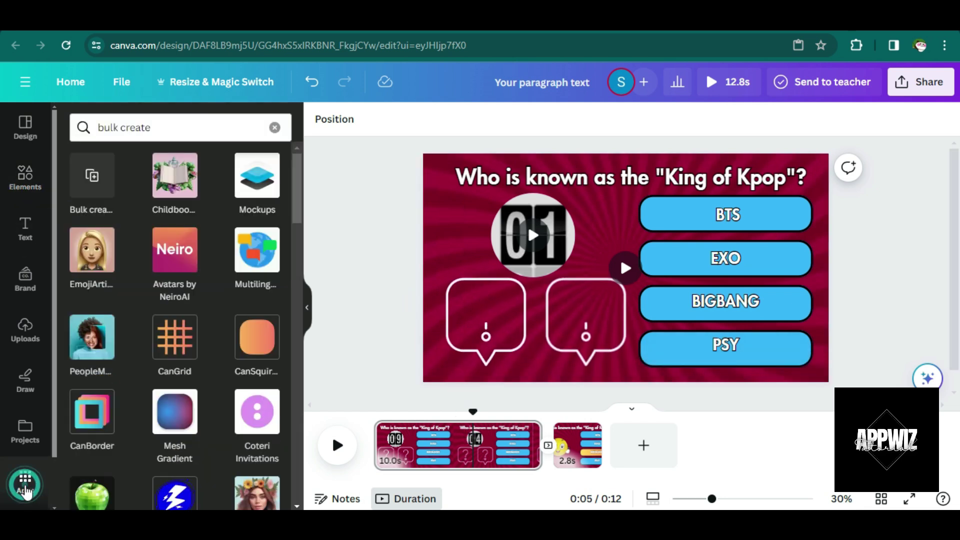
pyautogui.click(103, 183)
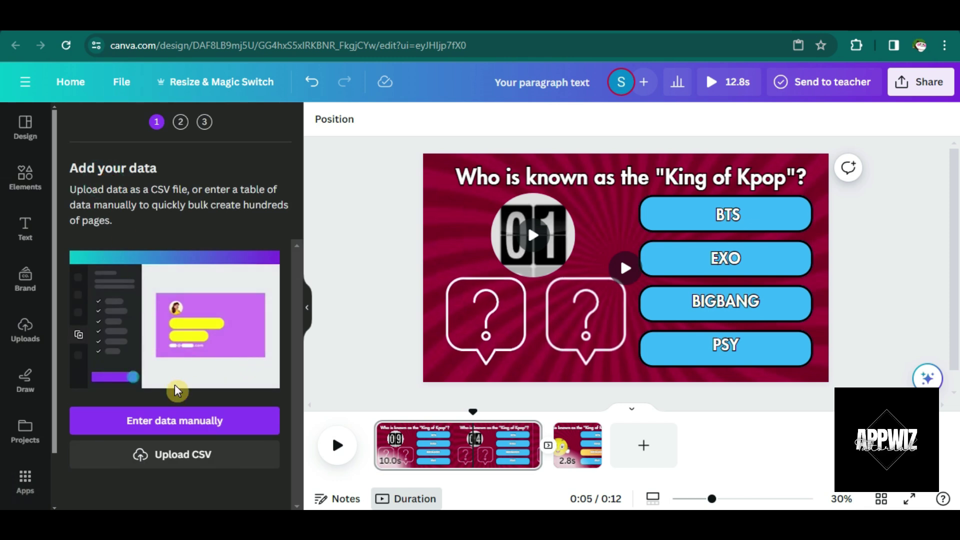
pyautogui.click(176, 420)
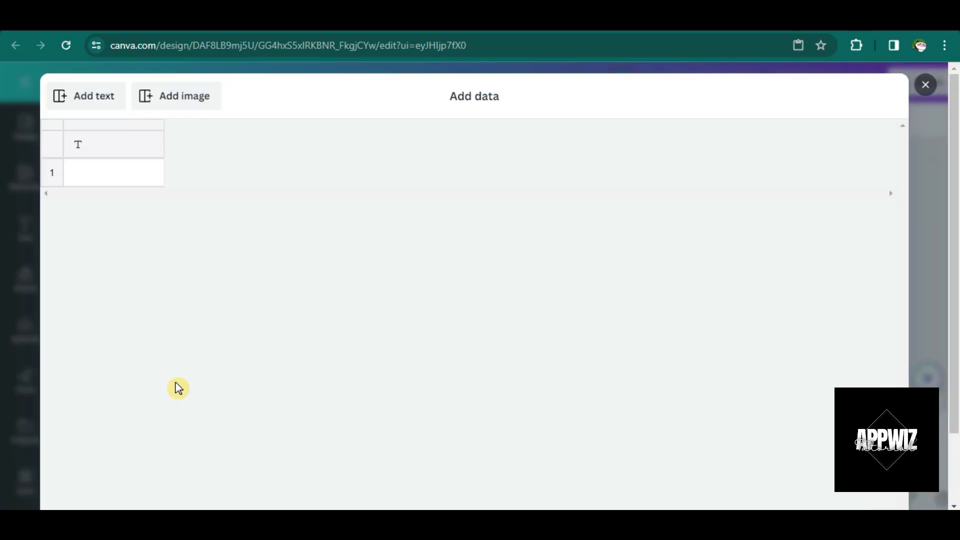
pyautogui.scroll(-2, 179, 387)
pyautogui.scroll(2, 178, 387)
pyautogui.hotkey('ctrl', 'Tab')
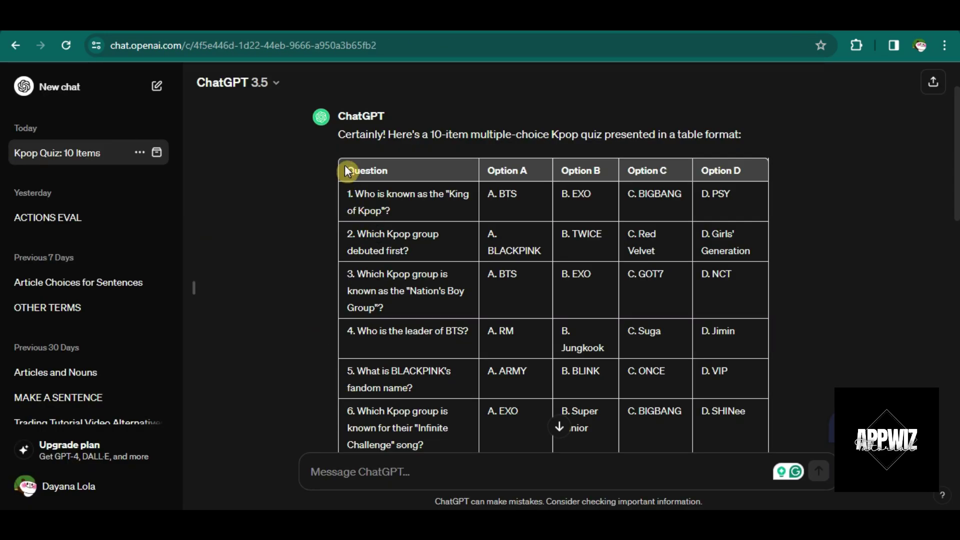
# - Copy the 10-item K-pop quiz table from ChatGPT and paste it into Canva's data grid
pyautogui.moveTo(347, 170); pyautogui.dragTo(726, 300)
pyautogui.scroll(-6, 620, 300)
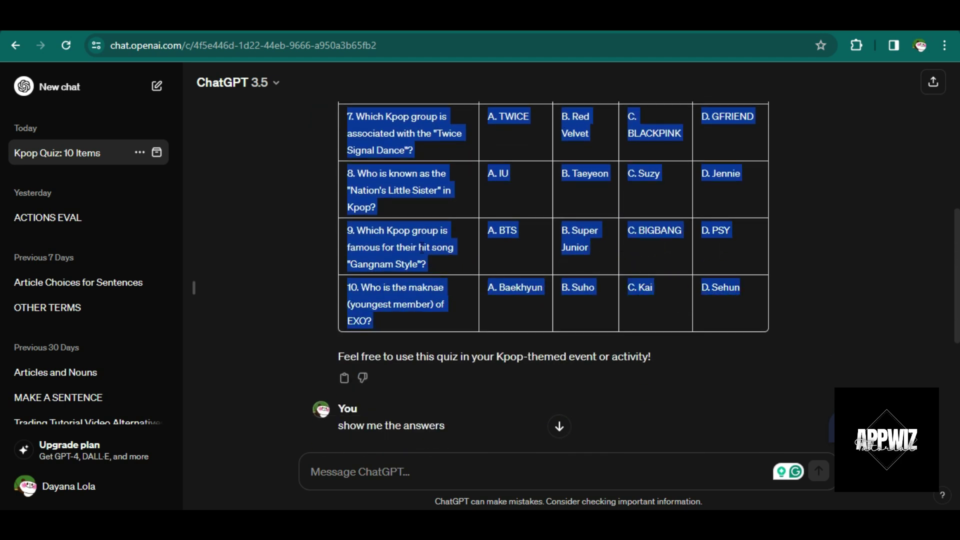
pyautogui.rightClick(444, 255)
pyautogui.click(464, 264)
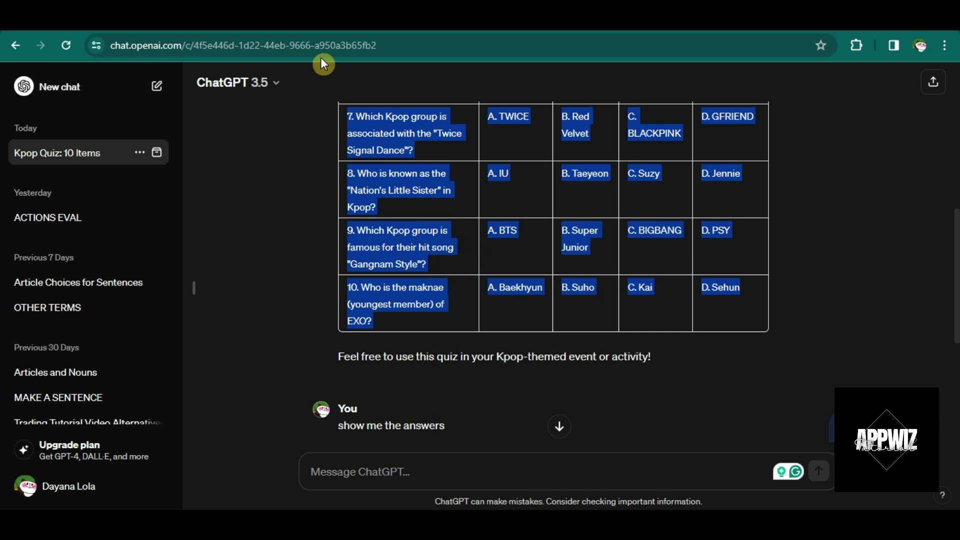
pyautogui.hotkey('ctrl', 'Tab')
pyautogui.click(95, 146)
pyautogui.hotkey('ctrl', 'v')
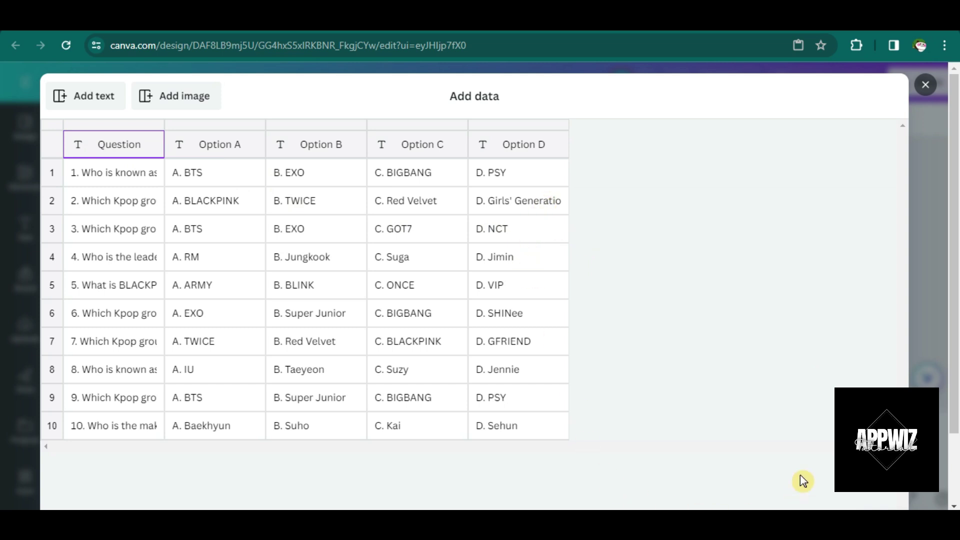
# - Review the pasted Question and Option A–D rows and confirm with Done
pyautogui.scroll(-2, 808, 467)
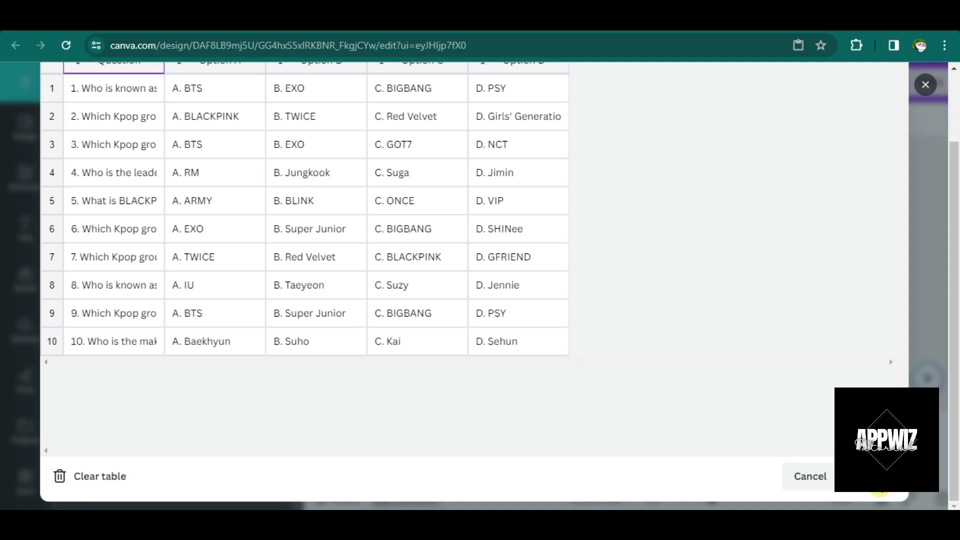
pyautogui.click(874, 493)
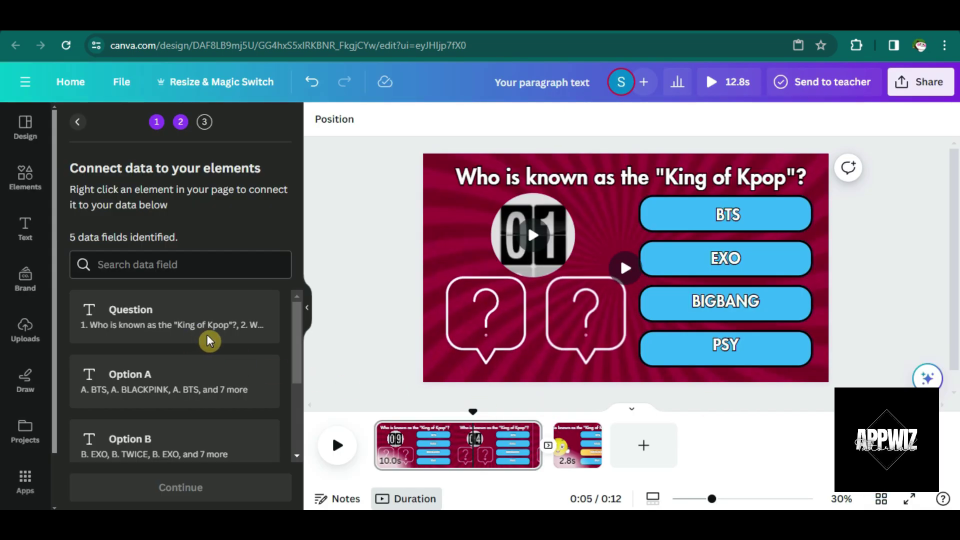
# - Link the question title to the Question field and the first answer box to Option A
pyautogui.rightClick(568, 183)
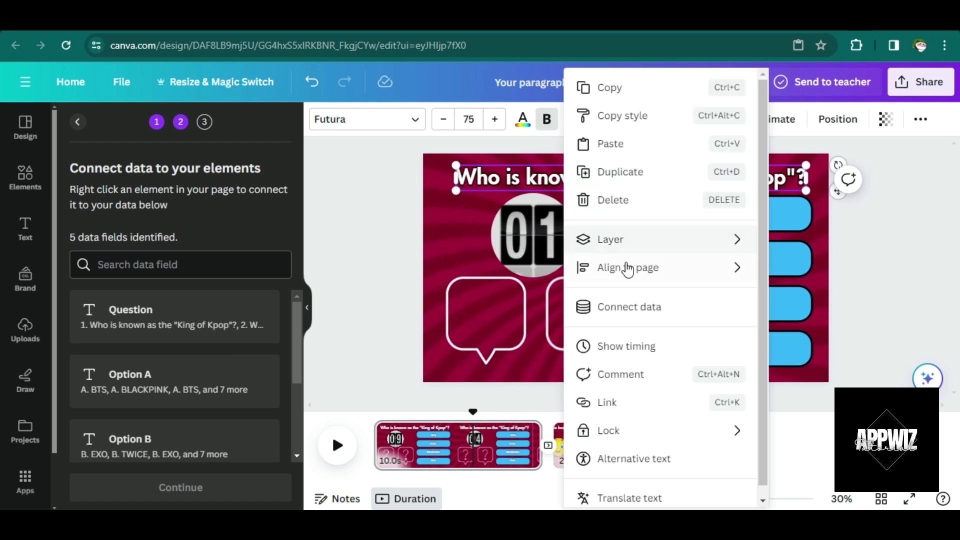
pyautogui.click(624, 307)
pyautogui.click(631, 266)
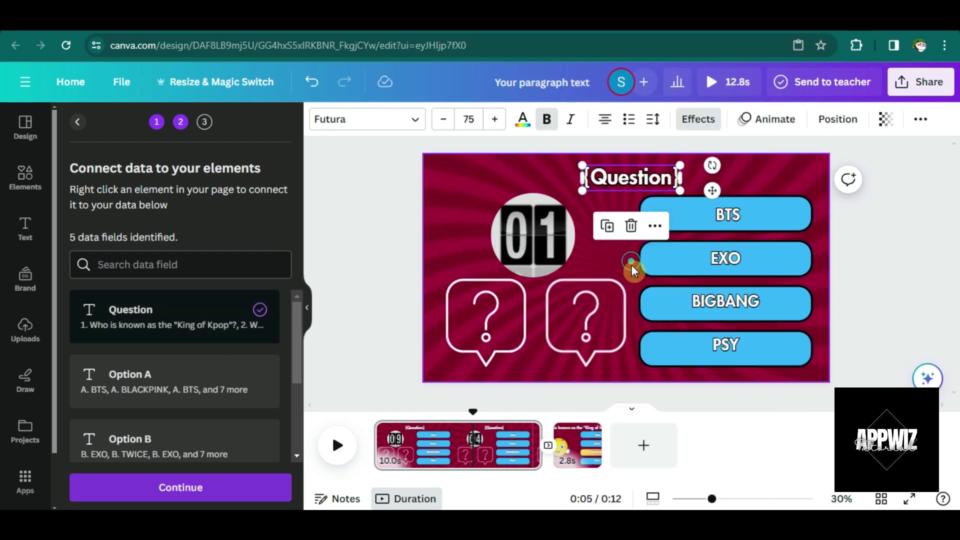
pyautogui.rightClick(710, 218)
pyautogui.click(747, 307)
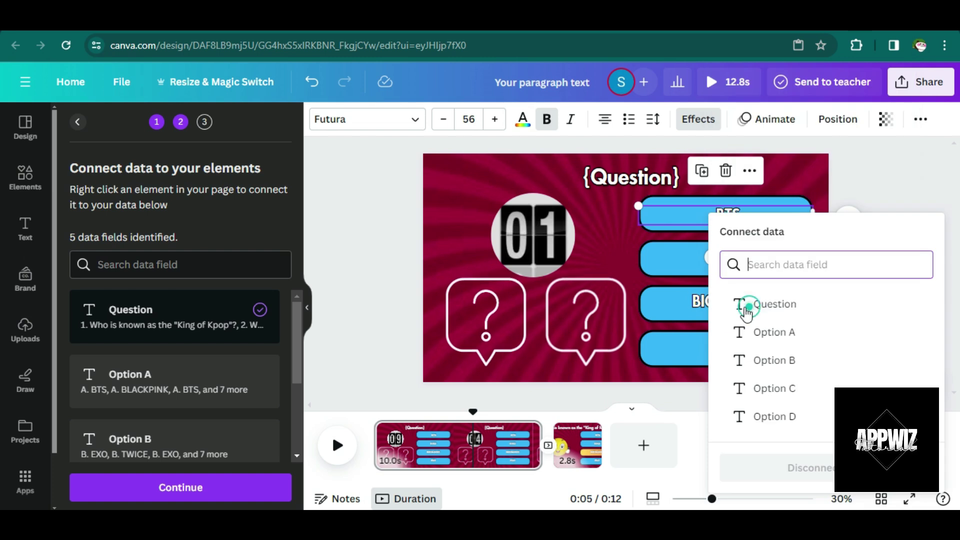
pyautogui.click(752, 334)
# - Link the second, third and fourth answer boxes to Option B, Option C and Option D
pyautogui.rightClick(754, 264)
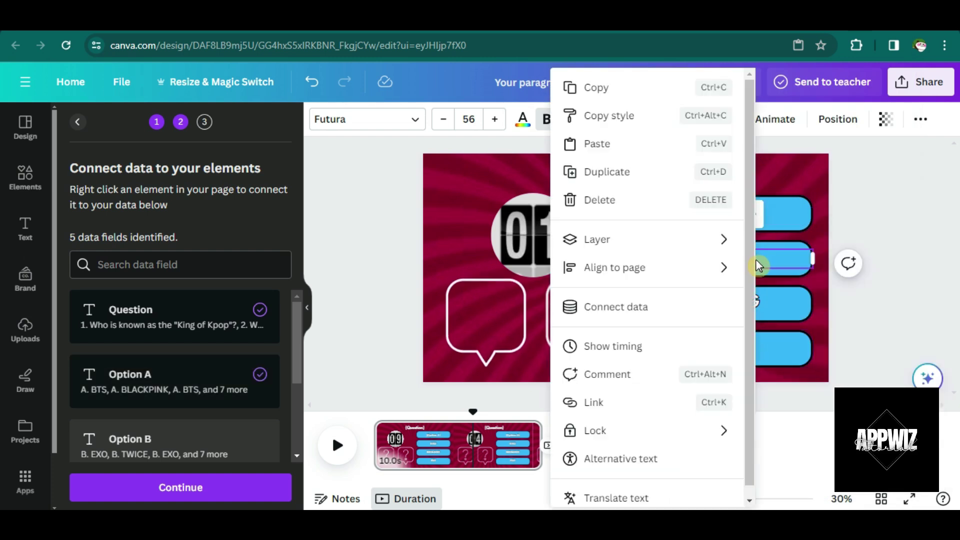
pyautogui.click(665, 307)
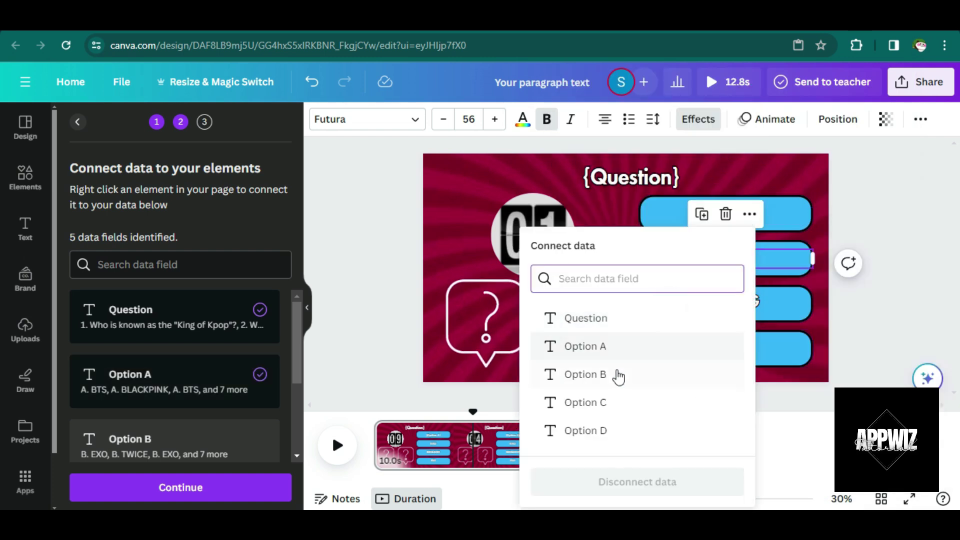
pyautogui.click(617, 376)
pyautogui.rightClick(761, 304)
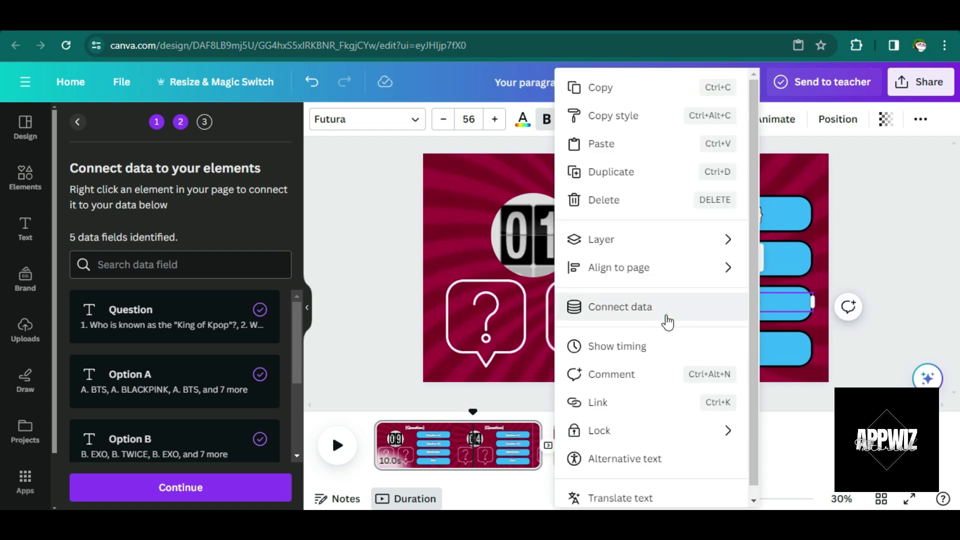
pyautogui.click(665, 314)
pyautogui.click(613, 402)
pyautogui.click(771, 342)
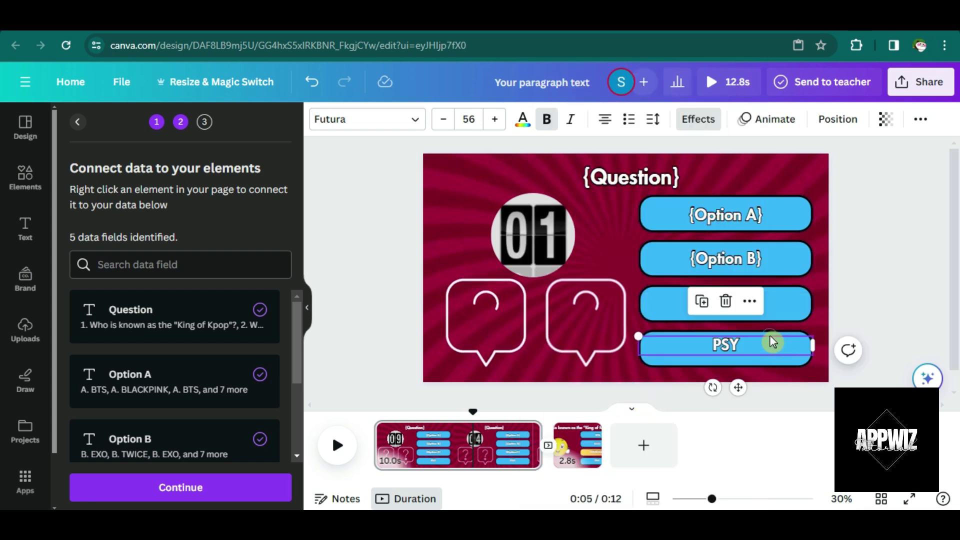
pyautogui.rightClick(764, 349)
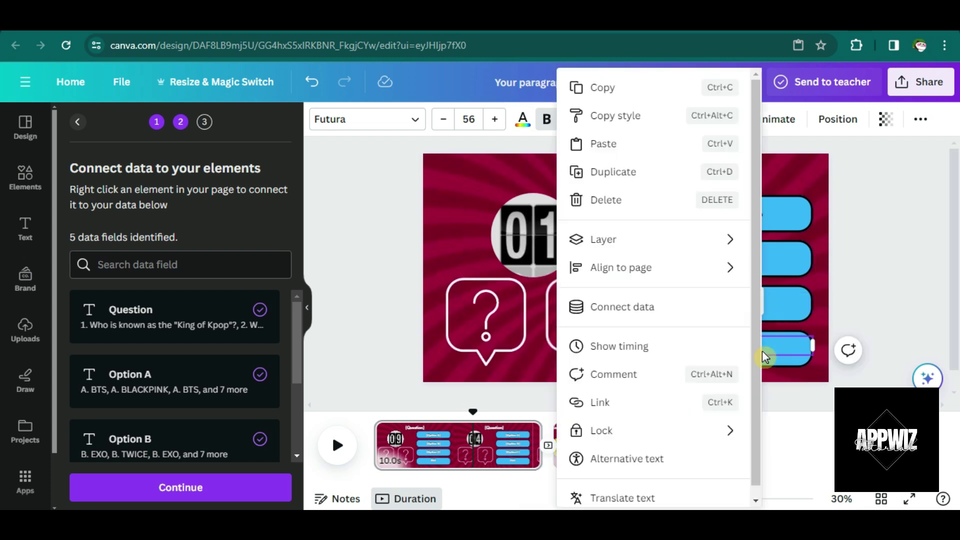
pyautogui.click(686, 306)
pyautogui.click(610, 434)
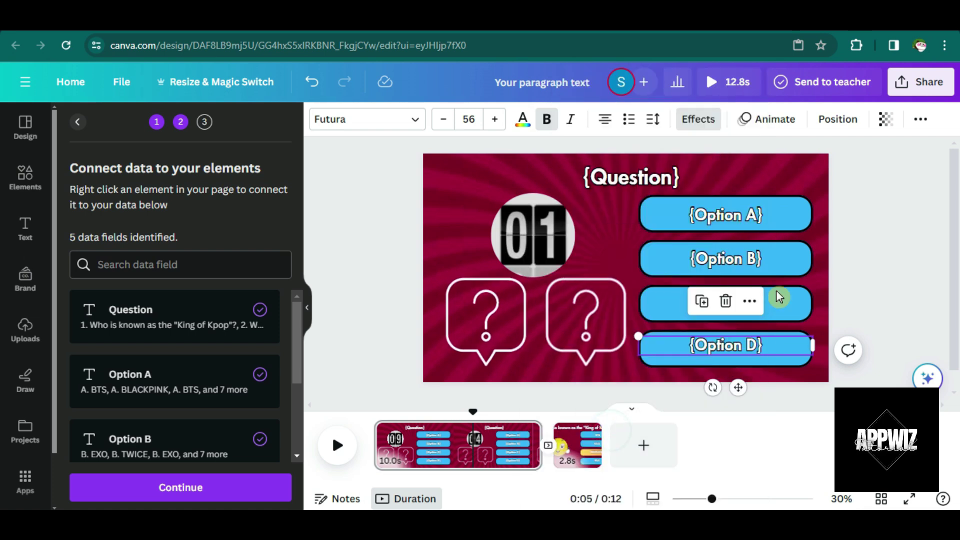
pyautogui.click(855, 240)
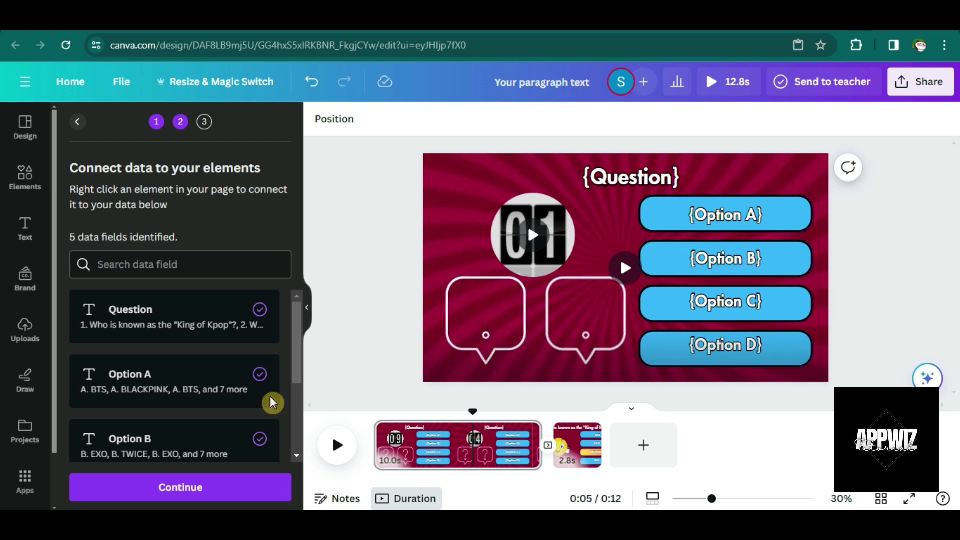
# - Generate the 10 bulk designs and review the question 2, 3 and 4 pages
pyautogui.click(189, 488)
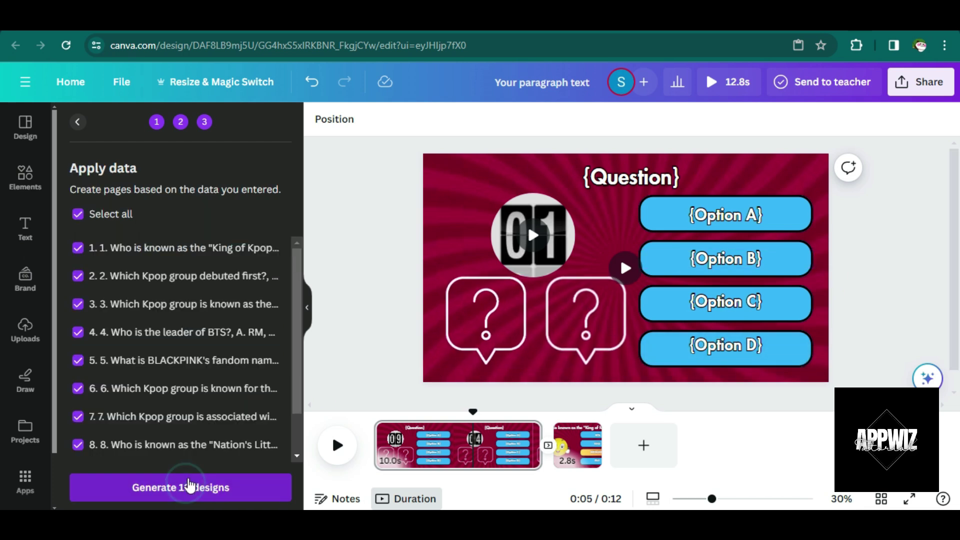
pyautogui.scroll(-2, 179, 369)
pyautogui.scroll(2, 179, 370)
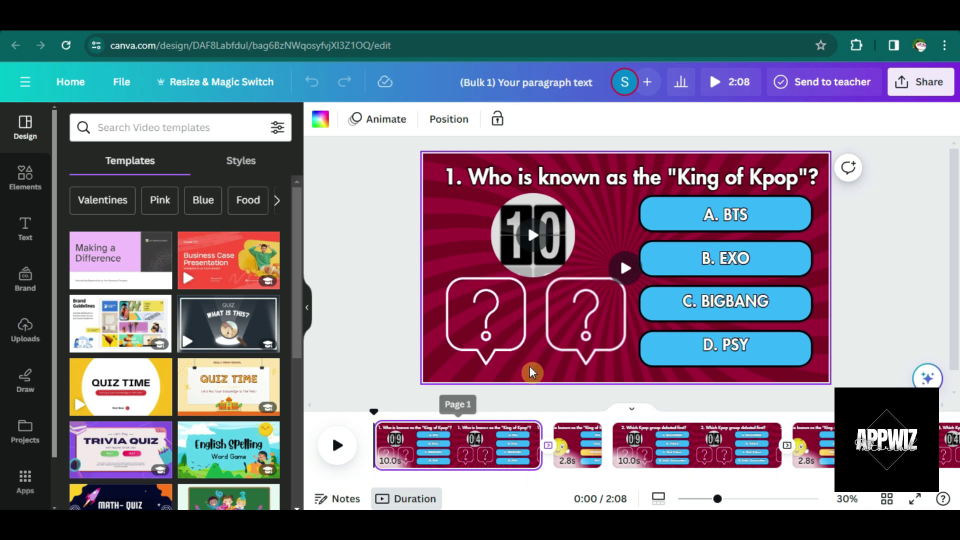
pyautogui.click(681, 440)
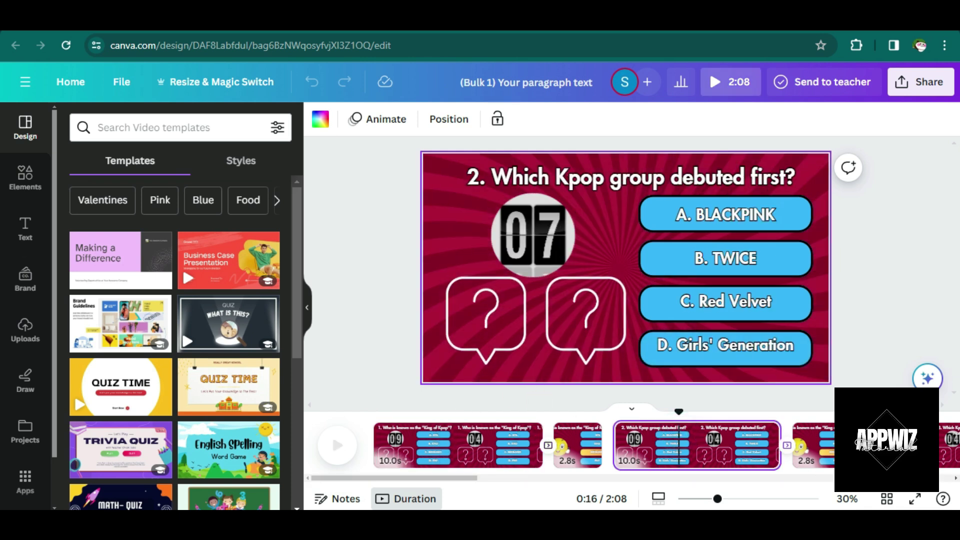
pyautogui.click(874, 442)
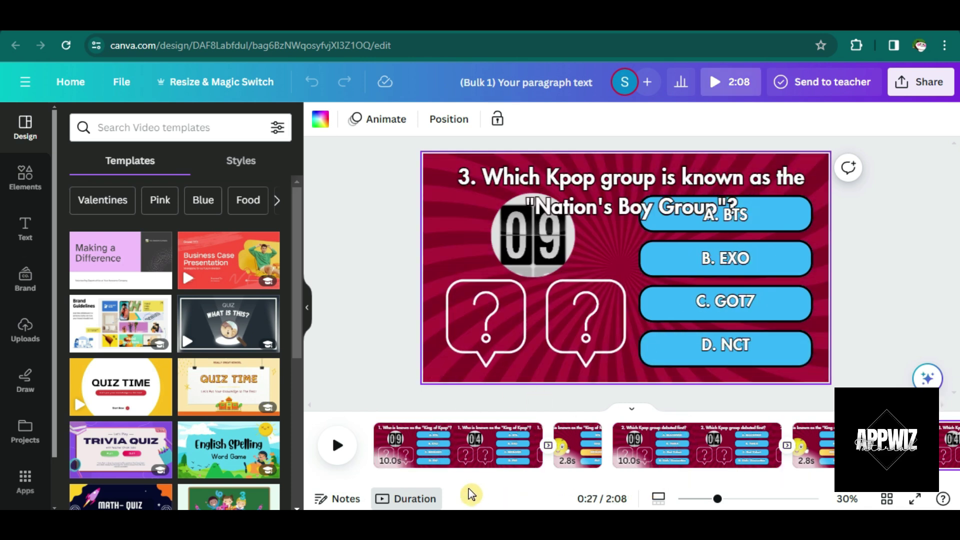
pyautogui.moveTo(395, 479); pyautogui.dragTo(496, 479)
pyautogui.click(750, 450)
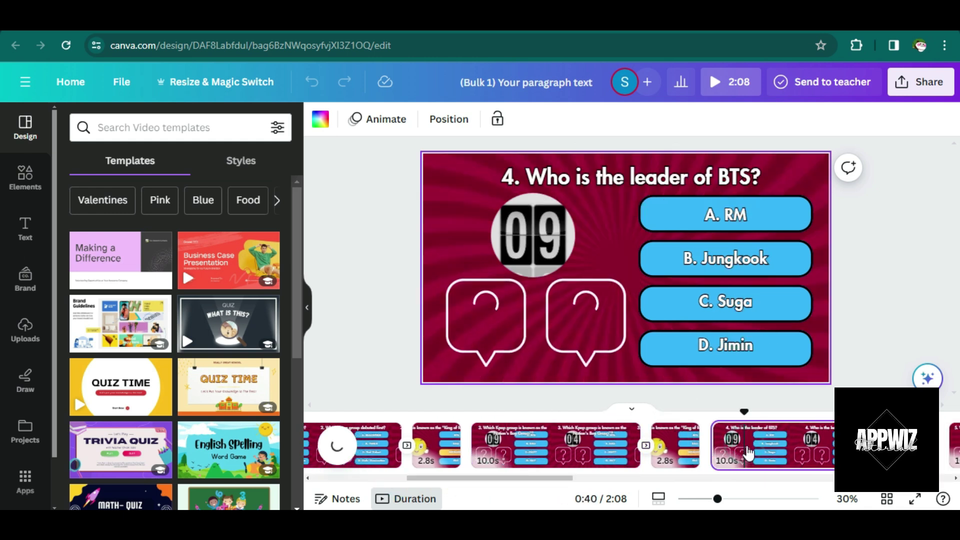
pyautogui.click(639, 455)
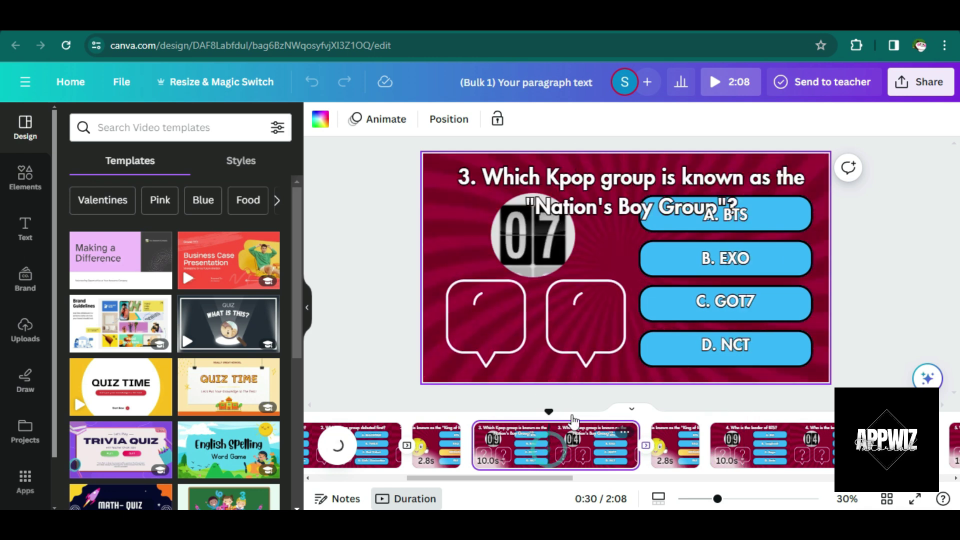
# - Set the question 3 title's font size to 50, then raise it to 52
pyautogui.click(662, 184)
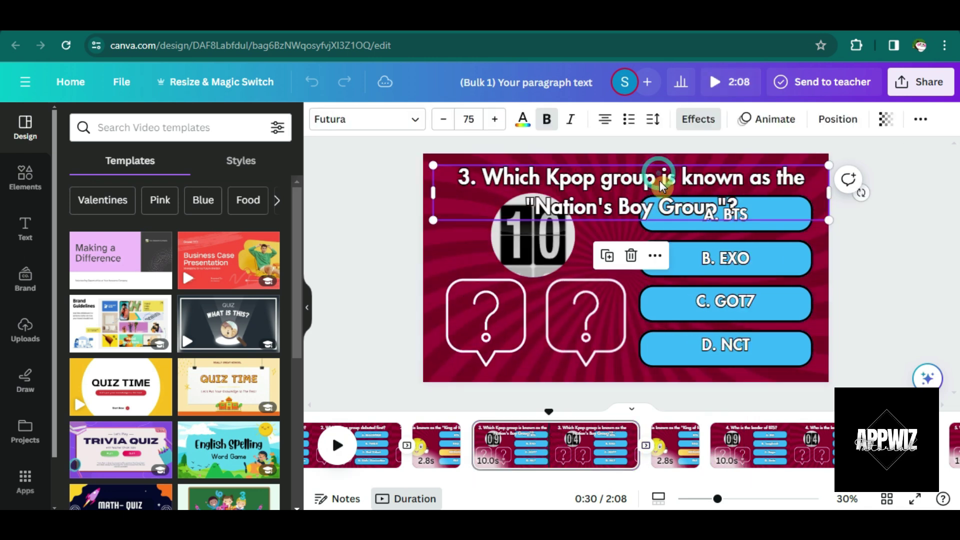
pyautogui.click(444, 120)
pyautogui.click(467, 121)
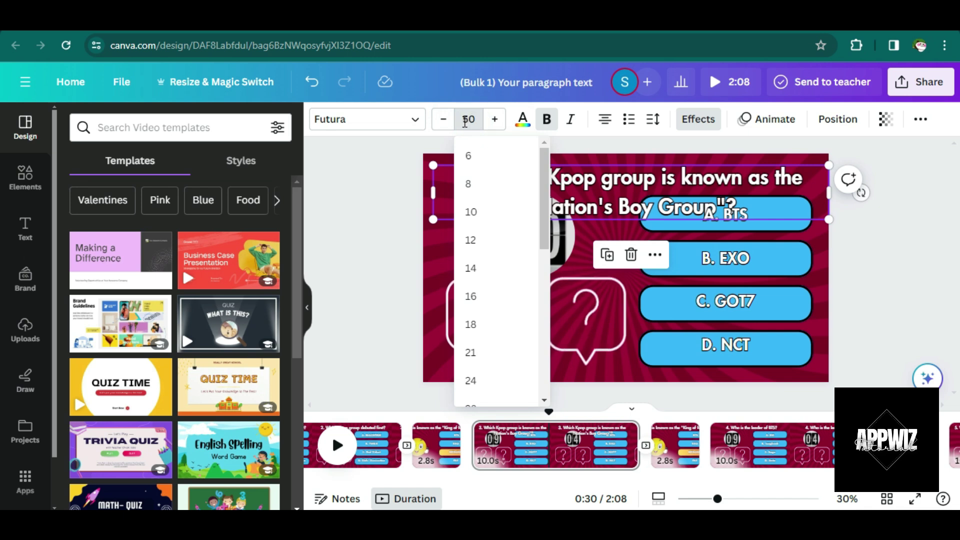
pyautogui.press('Return')
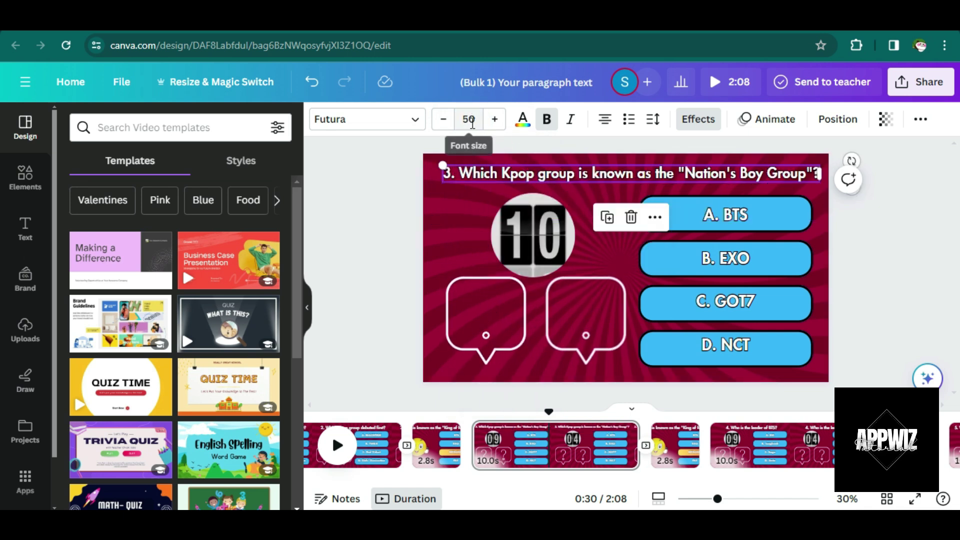
pyautogui.click(495, 121)
pyautogui.click(495, 121)
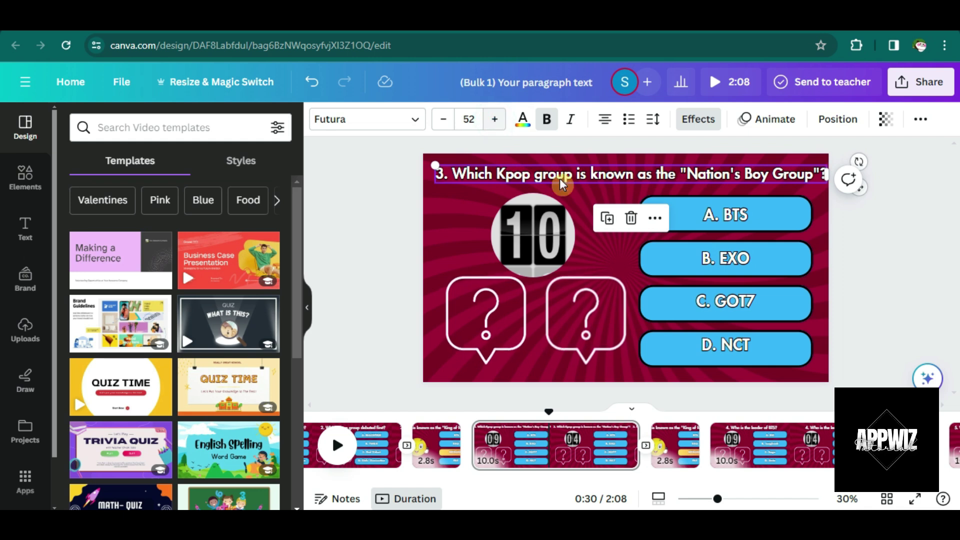